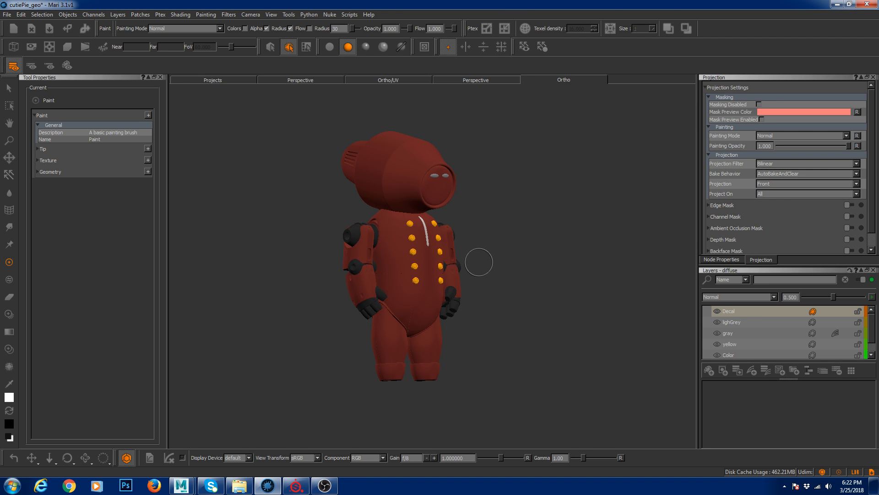
Step: Examine the painted character model and its UV tiles across the full UDIM layout
scroll(455, 275, up, 3)
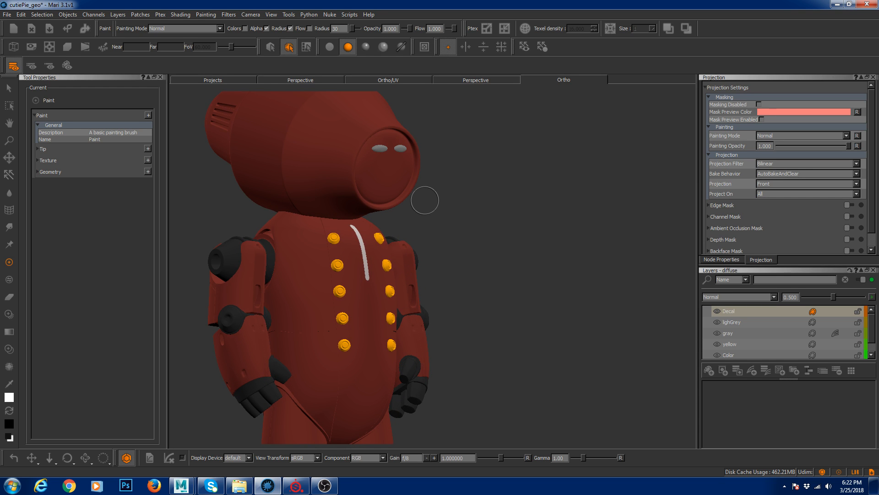
scroll(435, 192, down, 5)
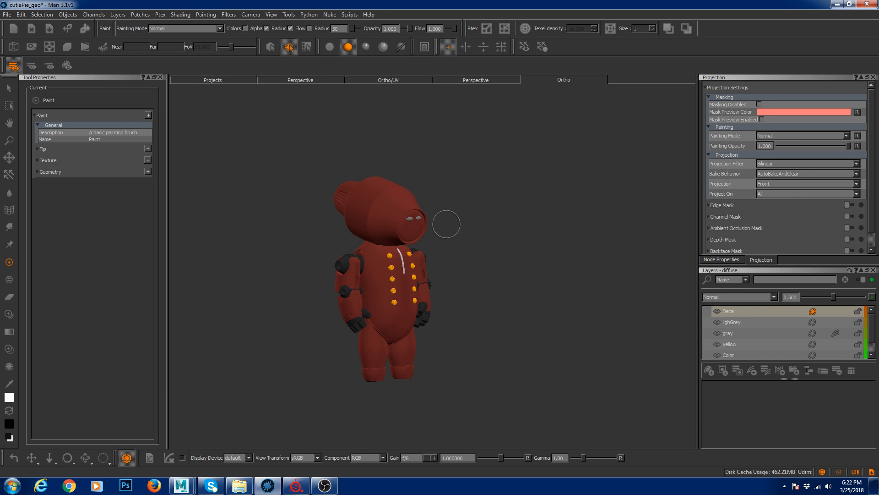
alt+right_drag(402, 222, 446, 261)
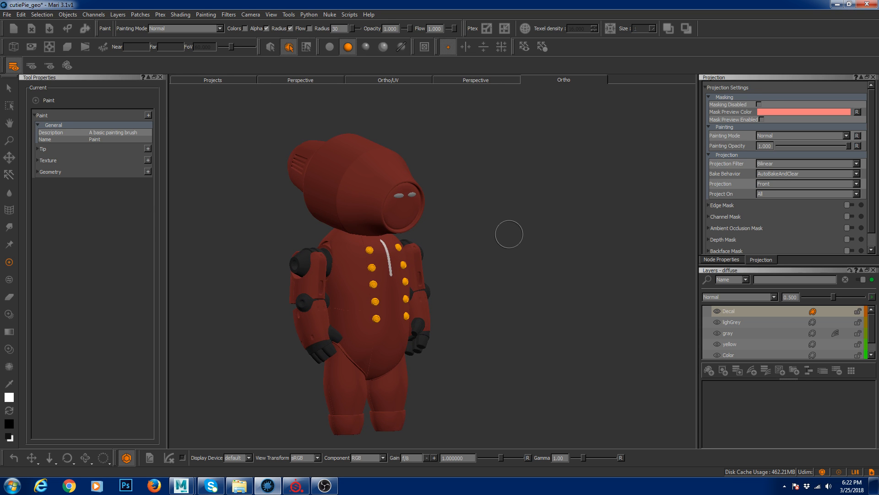
click(388, 79)
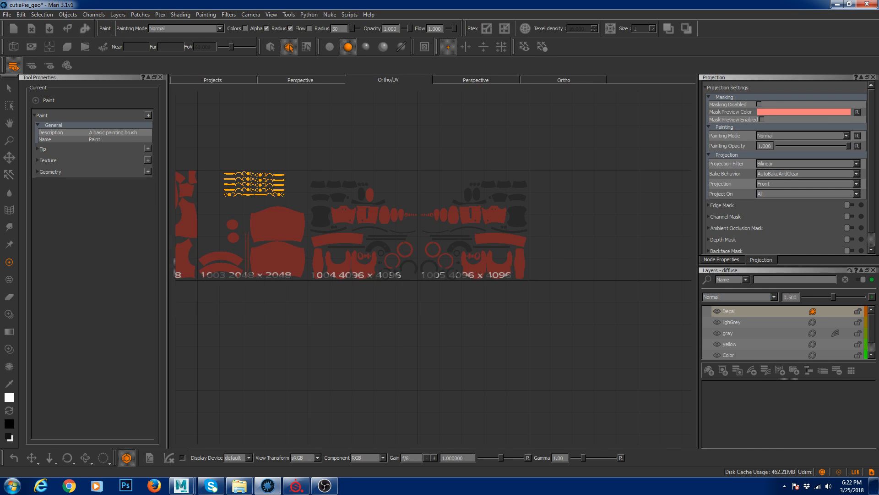
alt+middle_drag(361, 242, 484, 240)
alt+right_drag(449, 236, 304, 231)
alt+middle_drag(186, 244, 251, 243)
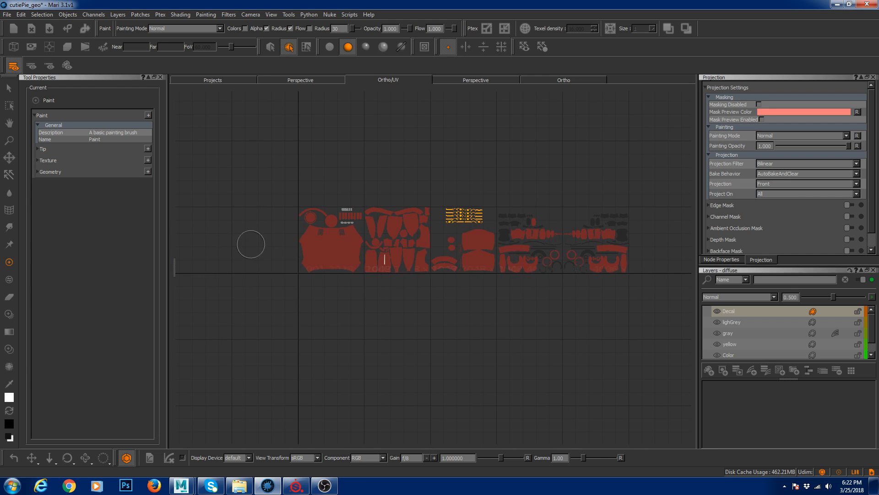
alt+right_drag(319, 219, 317, 259)
alt+middle_drag(523, 249, 318, 247)
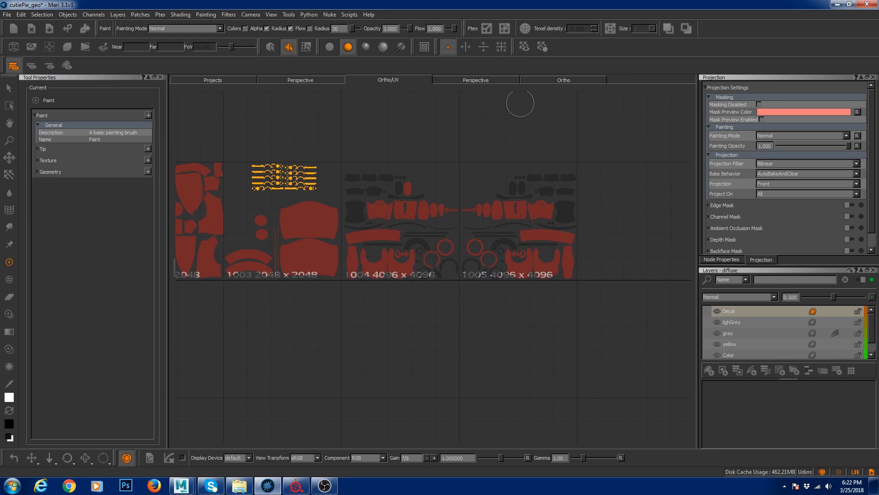
Step: Return to the Ortho view with the Select tool and inspect the character's painted colours from several angles
click(558, 83)
alt+drag(436, 298, 375, 256)
click(9, 88)
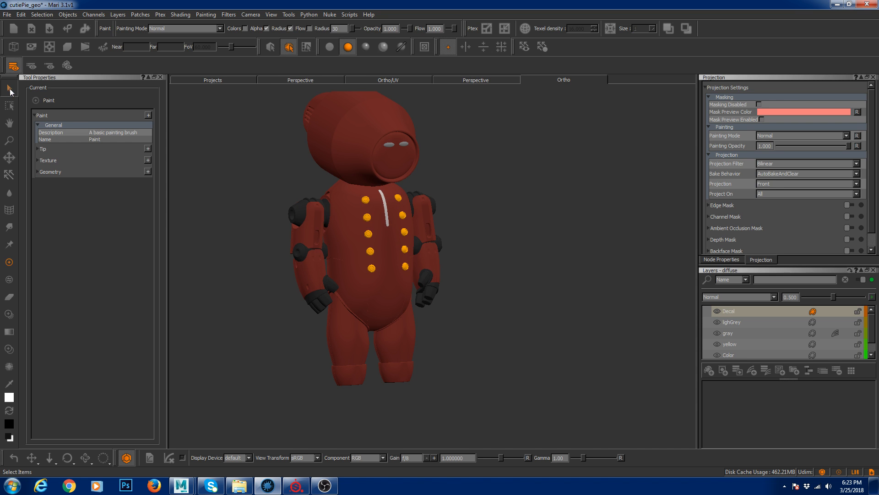
alt+drag(520, 194, 482, 231)
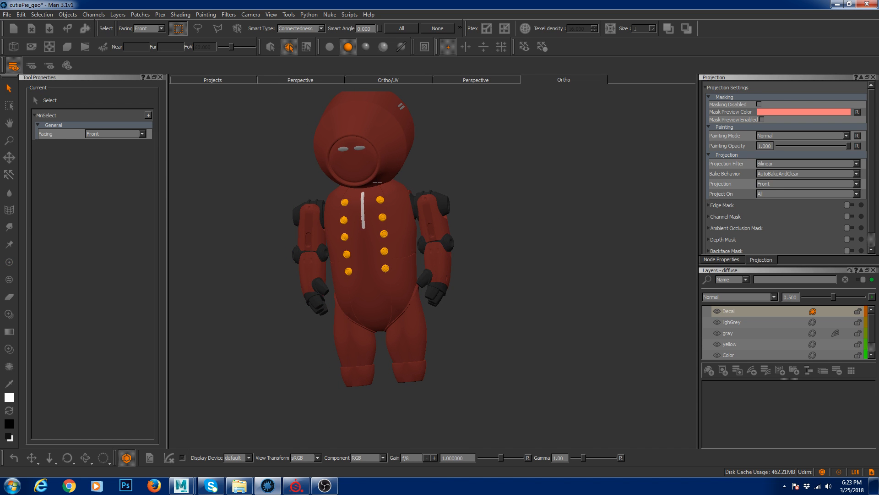
alt+right_drag(377, 182, 374, 233)
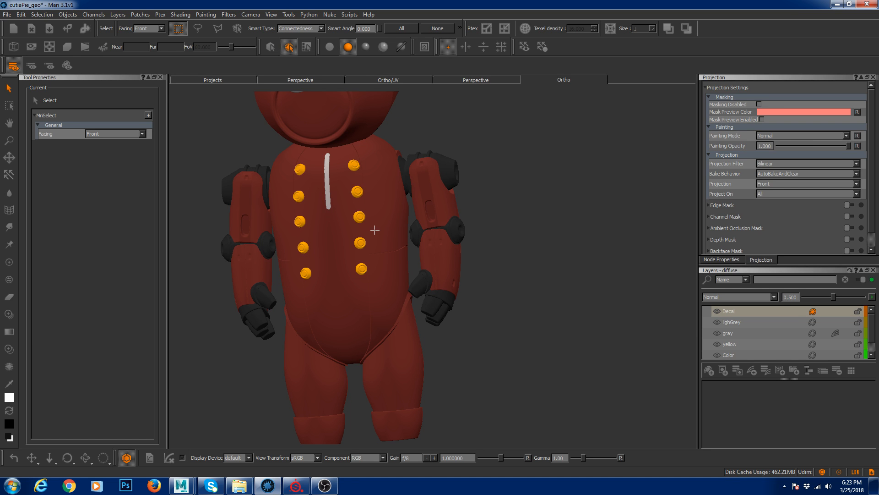
alt+right_drag(485, 250, 458, 248)
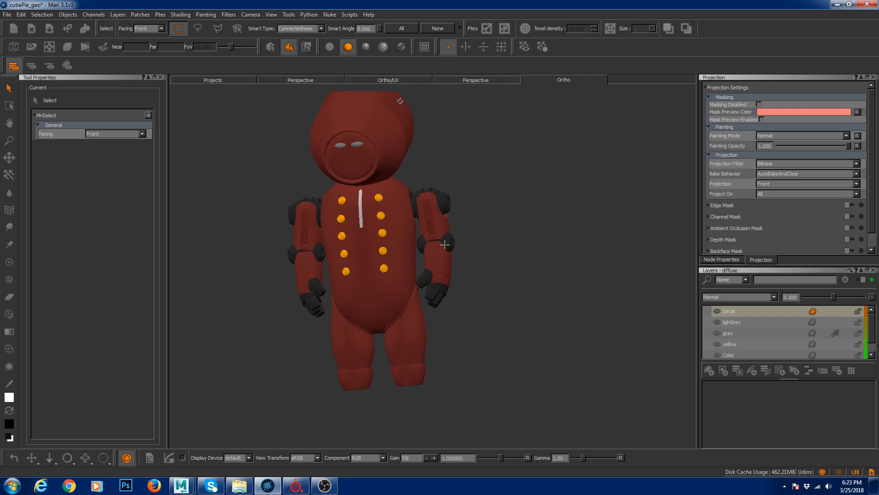
alt+drag(458, 250, 496, 263)
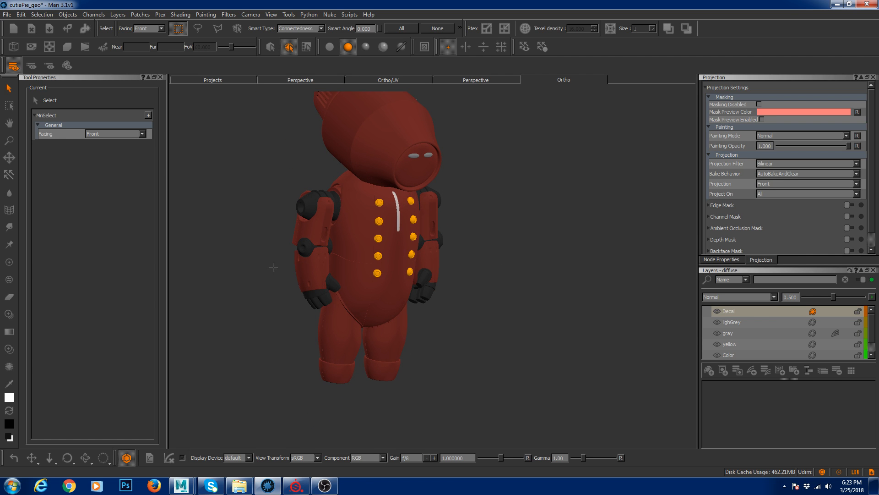
Step: Show the Channels palette and open the flattened export settings for the diffuse channel
click(275, 15)
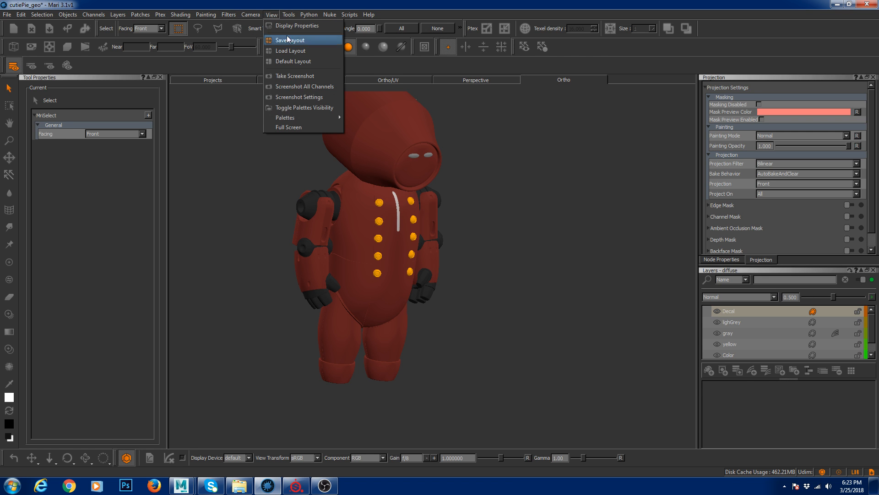
mouse_move(319, 119)
click(371, 130)
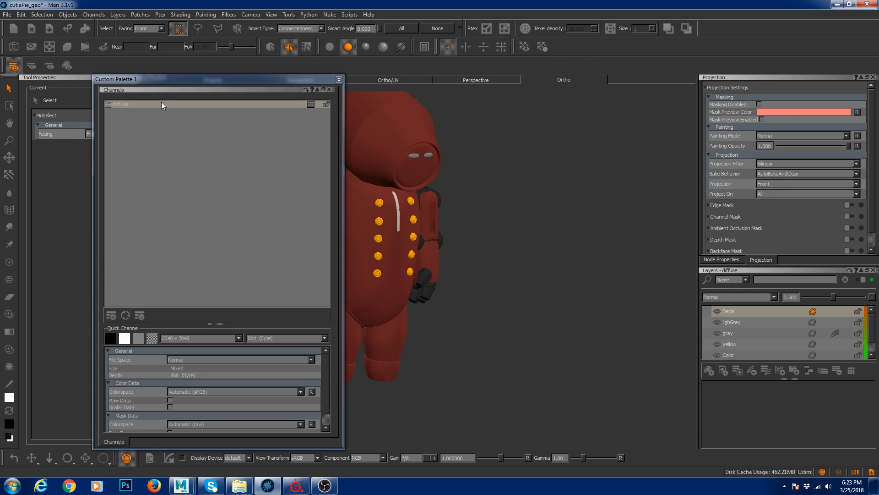
click(140, 103)
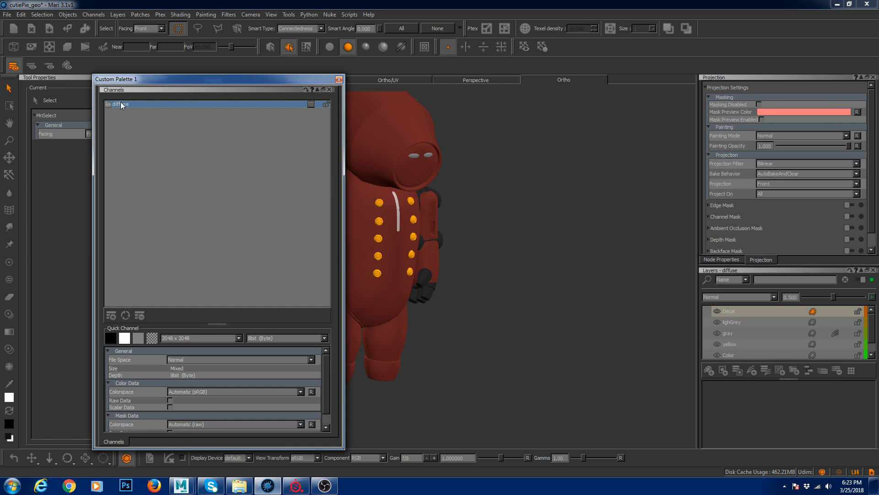
click(794, 384)
right_click(162, 104)
mouse_move(200, 253)
click(265, 255)
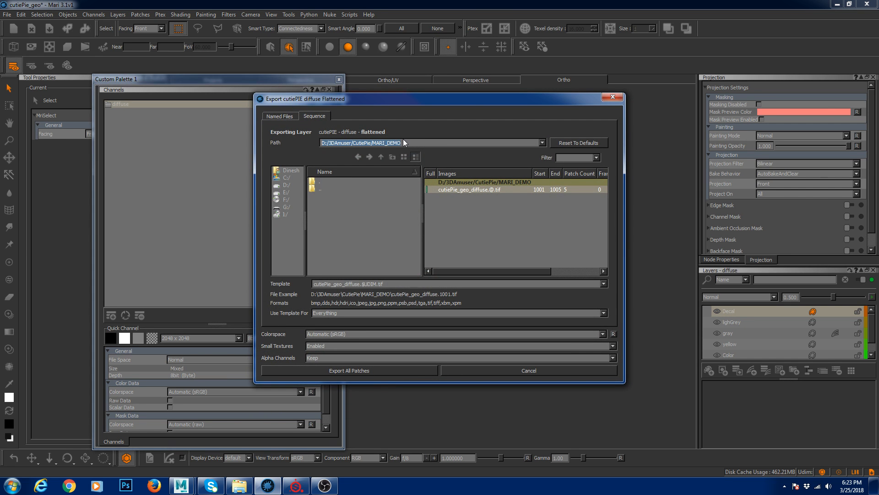
Step: Review the export path and image sequence, and set the file name template to $ENTITY_$CHANNEL_$UDIM.exr
click(373, 143)
drag(376, 142, 408, 145)
click(448, 189)
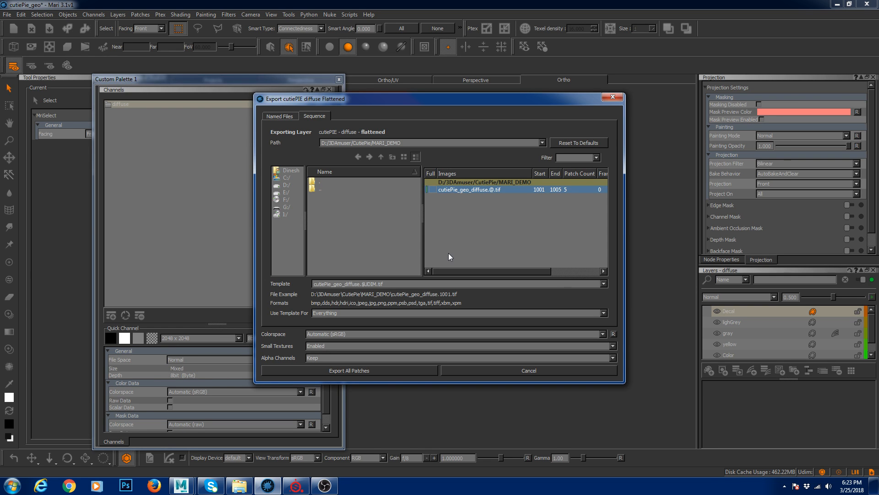
click(387, 282)
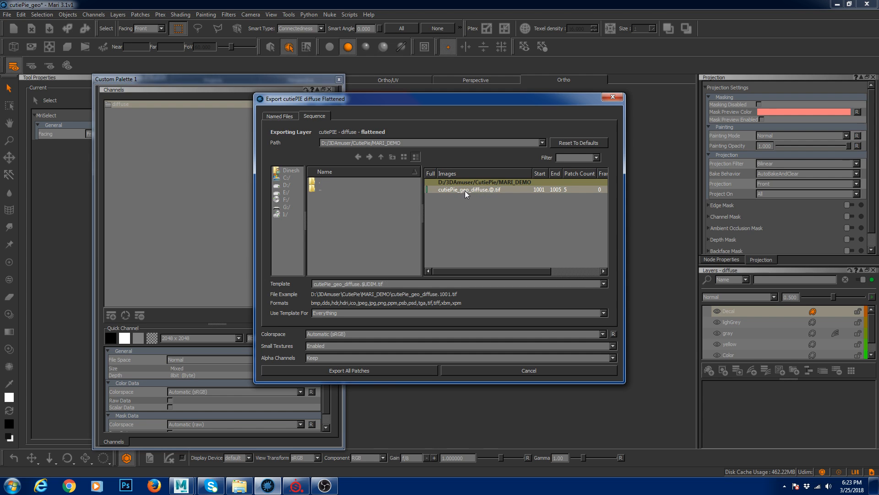
drag(384, 283, 304, 285)
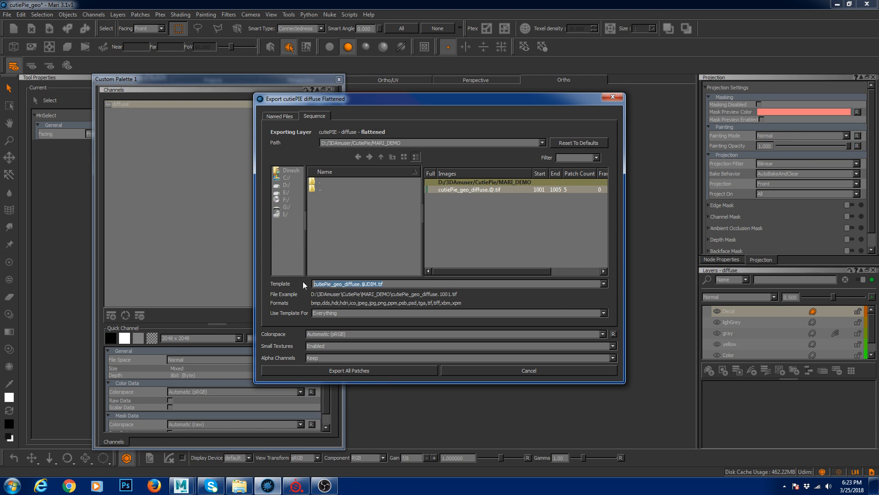
click(605, 284)
click(357, 304)
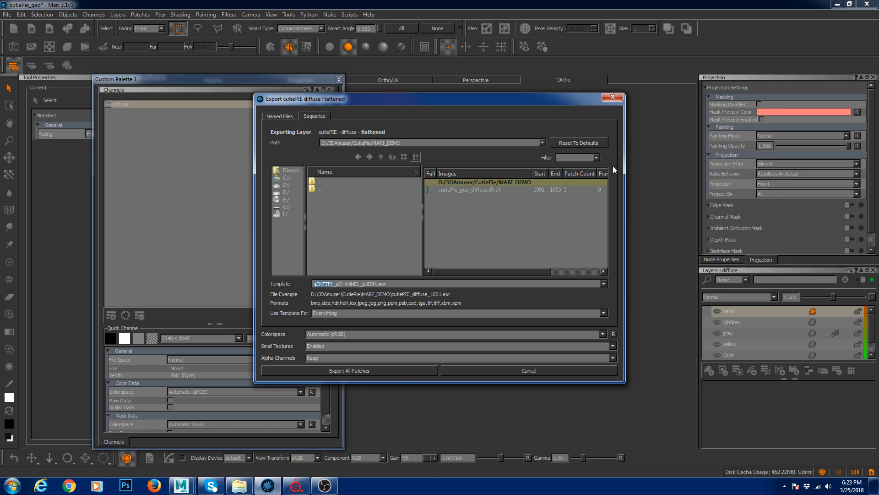
Step: Set the file name template to $ENTITY_$CHANNEL.$UDIM.tif, and close the export settings and Channels palette without exporting
drag(506, 98, 402, 116)
click(404, 207)
drag(284, 302, 301, 302)
click(543, 302)
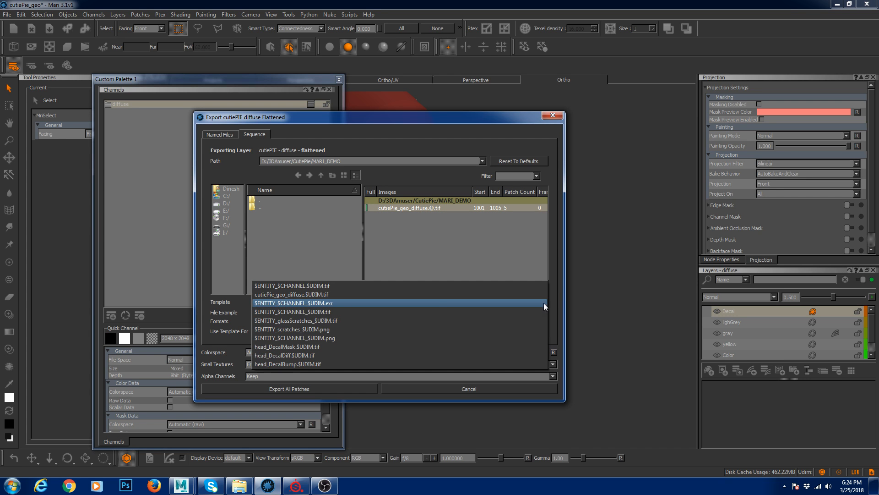
click(293, 286)
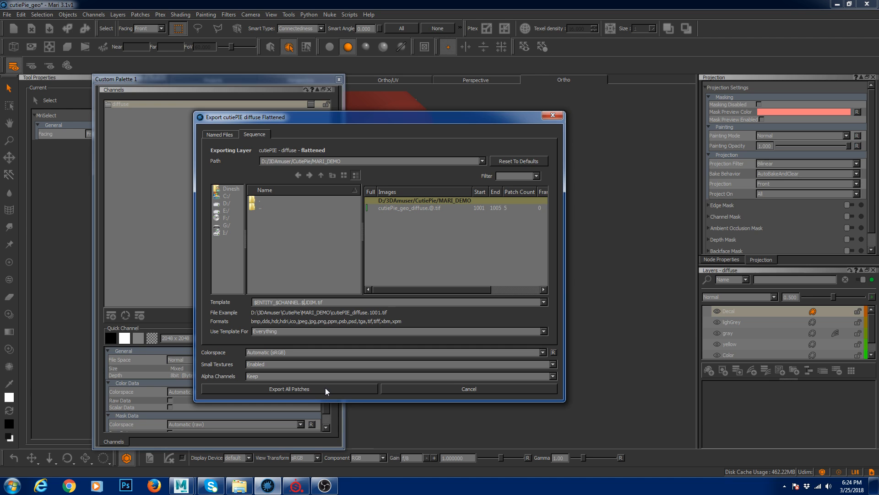
click(500, 387)
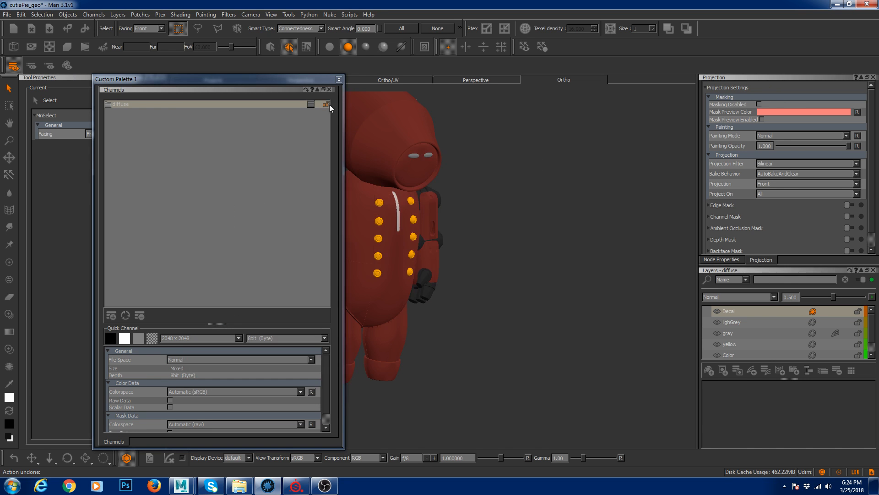
click(338, 81)
Step: Switch to the MARI_DEMO folder in Windows Explorer and preview the cutiePie_geo_diffuse TIFF textures 1001 to 1005
click(239, 485)
click(389, 430)
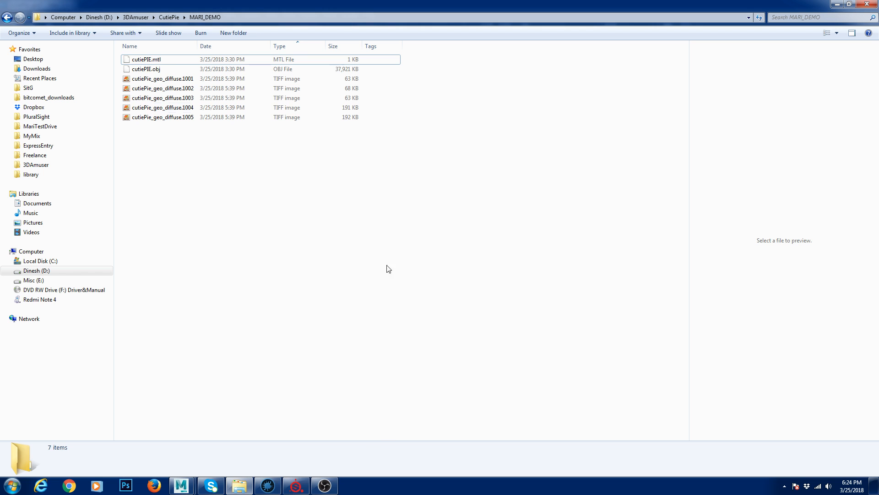
click(201, 79)
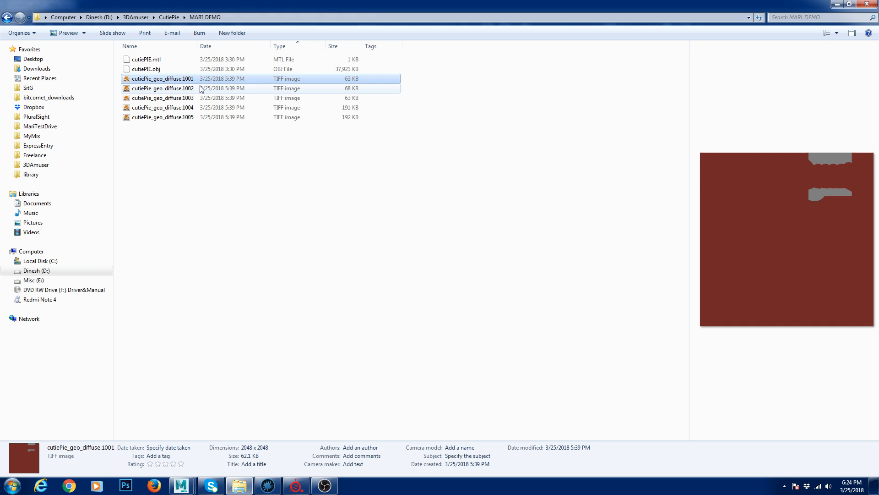
click(201, 89)
key(Down)
key(Down)
key(Down)
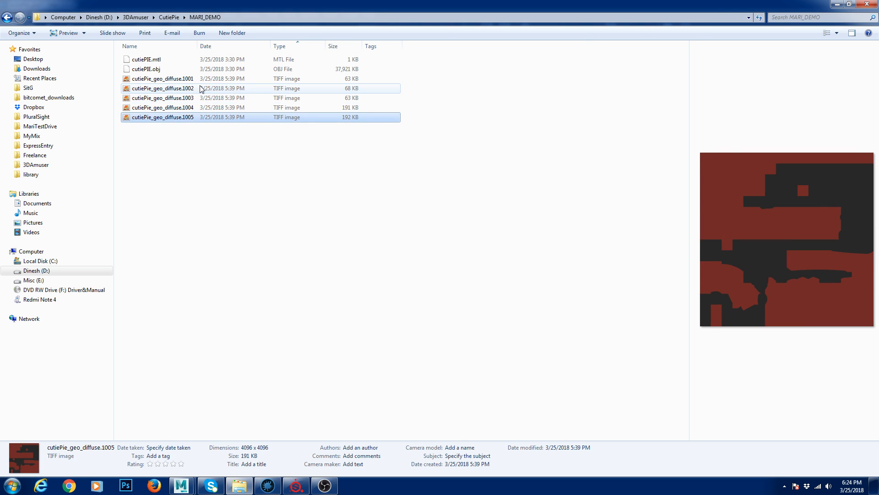
key(Up)
key(Up)
key(Up)
key(Up)
click(377, 172)
drag(375, 5, 0, 81)
Step: Return to Mari and close it together with the open cutiePie_geo project
click(296, 485)
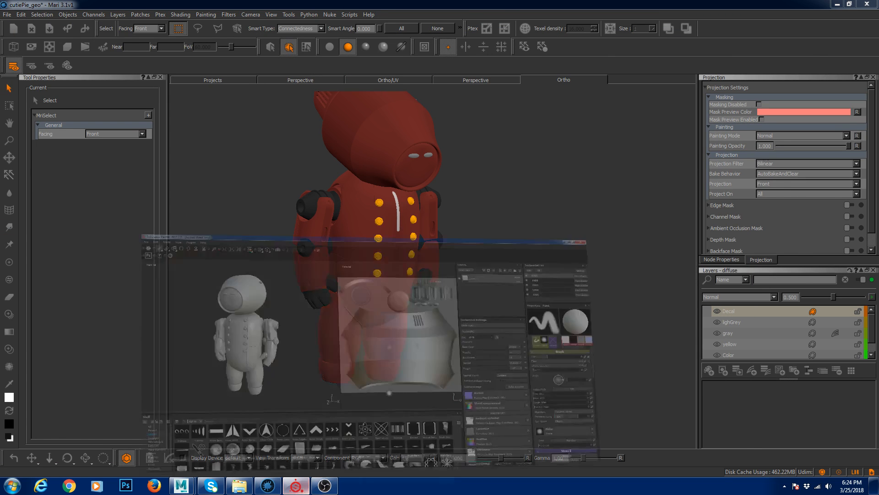
click(268, 485)
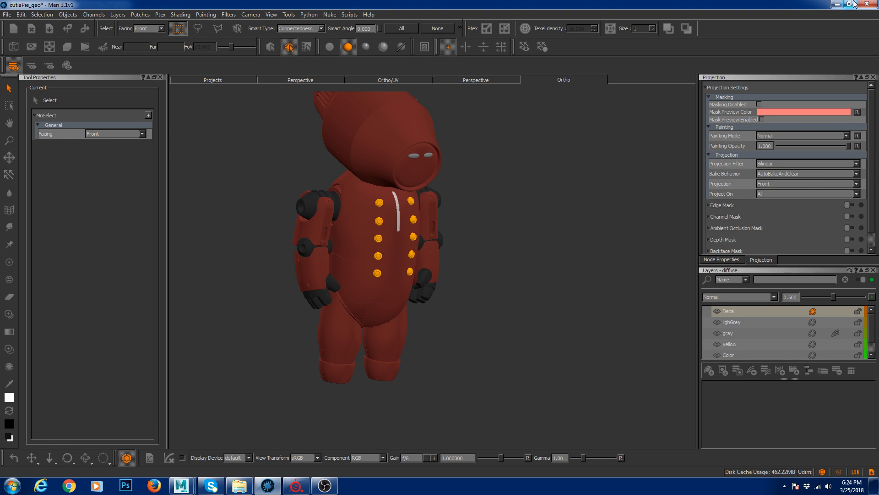
click(867, 4)
click(401, 249)
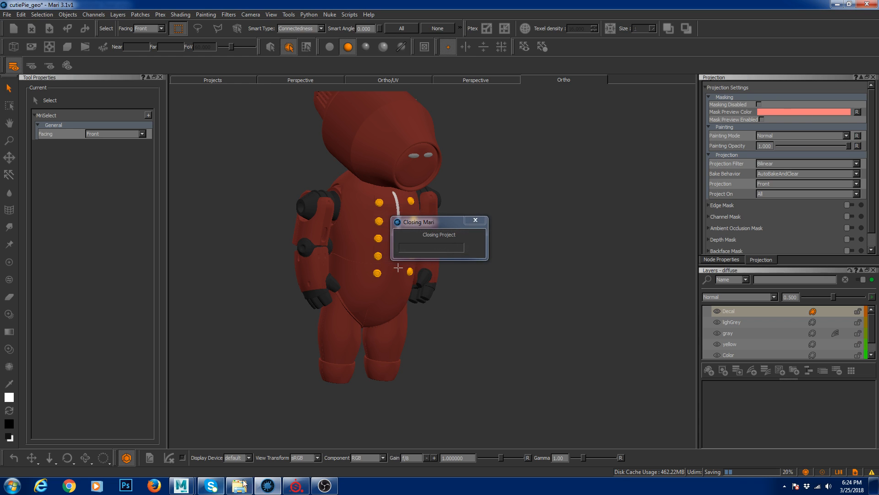
Step: Switch to Substance Painter and review the texture baking settings and available output sizes for texture set 1001, without baking
click(297, 489)
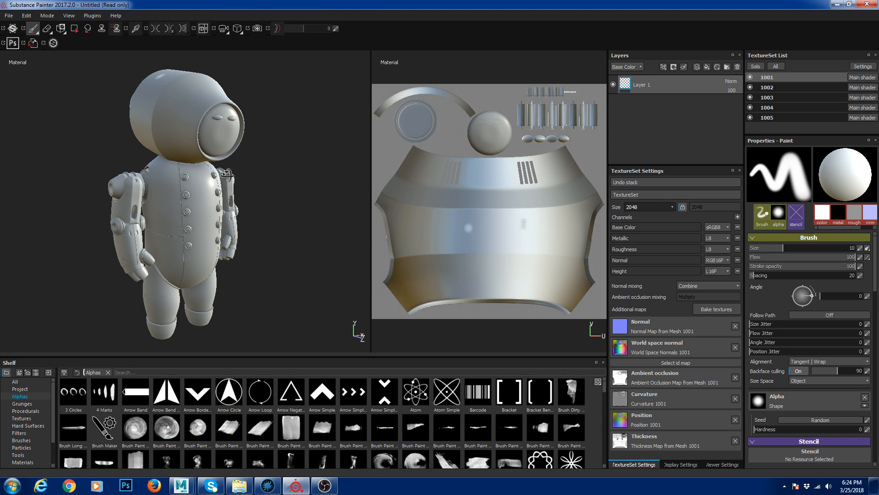
click(716, 310)
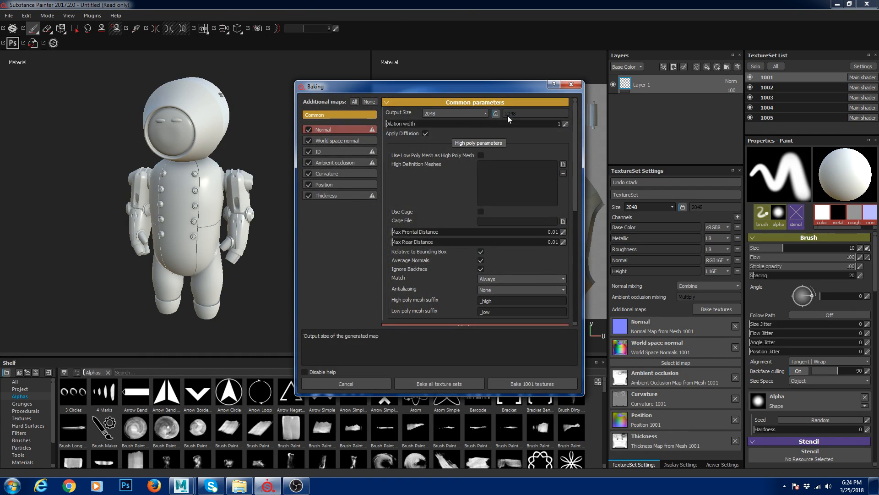
click(460, 115)
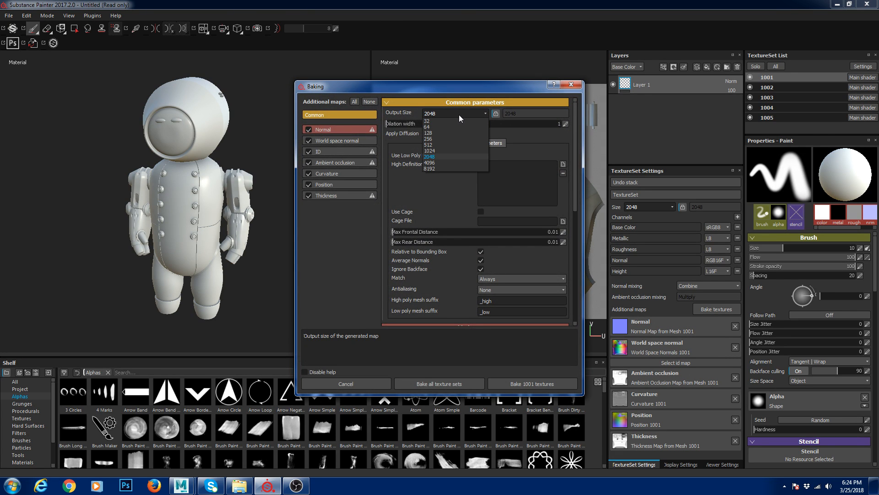
click(459, 115)
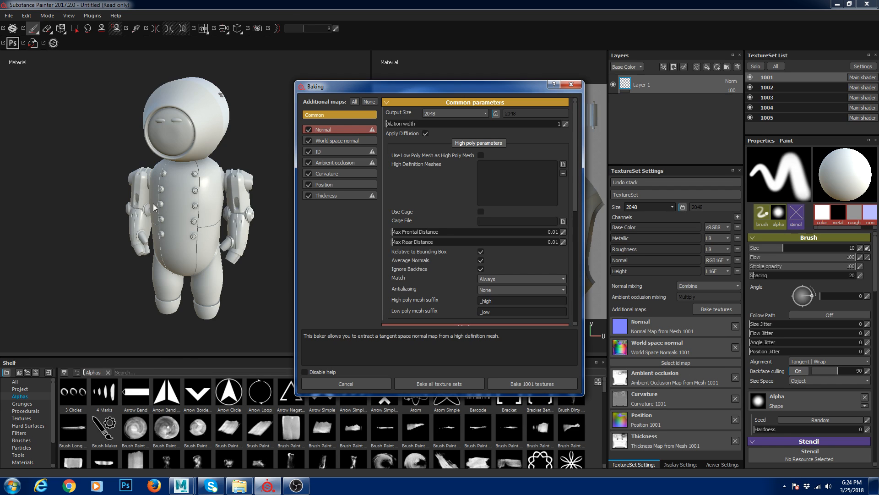
click(571, 86)
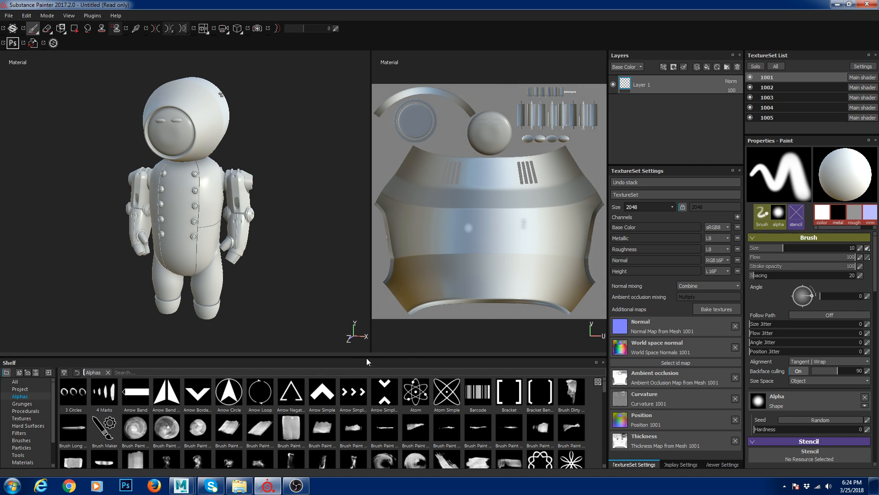
Step: Enlarge the Shelf and show its Textures category
drag(367, 359, 366, 264)
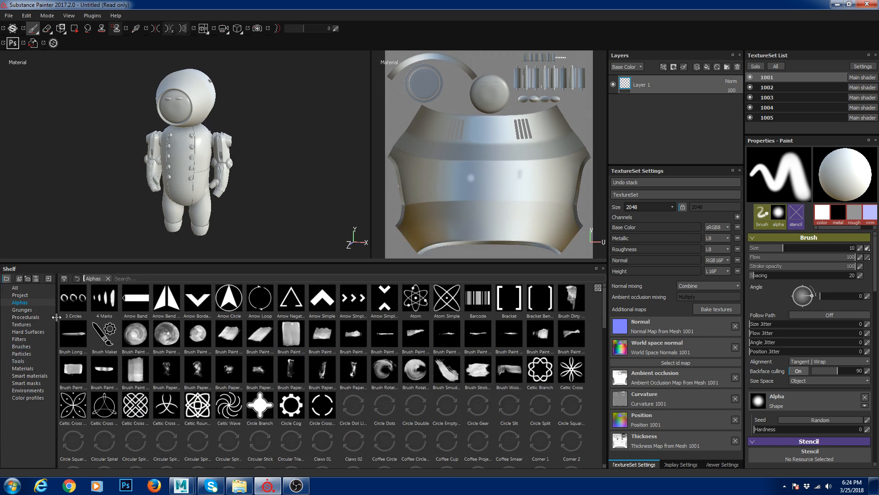
click(23, 325)
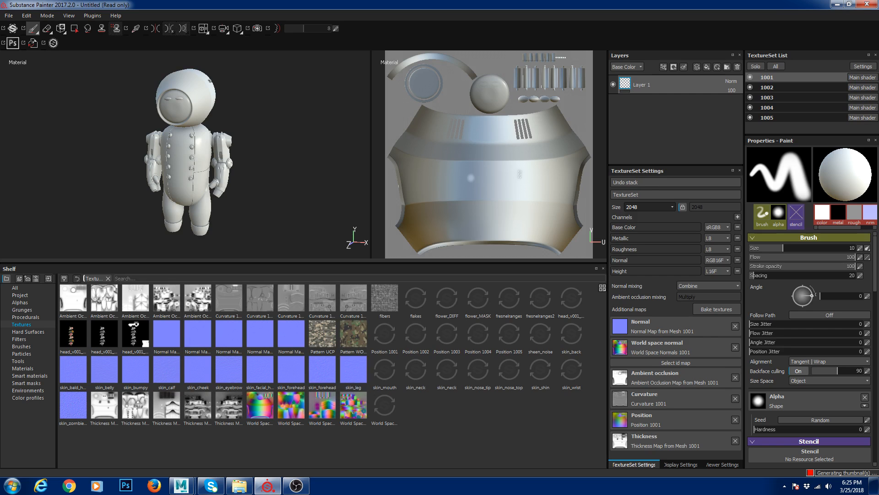
Step: Bring the five cutiePie_geo_diffuse TIFF files, 1001 to 1005, from Windows Explorer into Substance Painter's Import resources dialog
drag(0, 31, 509, 30)
mouse_move(427, 249)
mouse_down()
mouse_move(366, 168)
mouse_move(342, 110)
mouse_move(428, 313)
mouse_move(450, 449)
mouse_up()
mouse_move(826, 35)
mouse_down()
mouse_move(249, 372)
mouse_move(0, 218)
mouse_up()
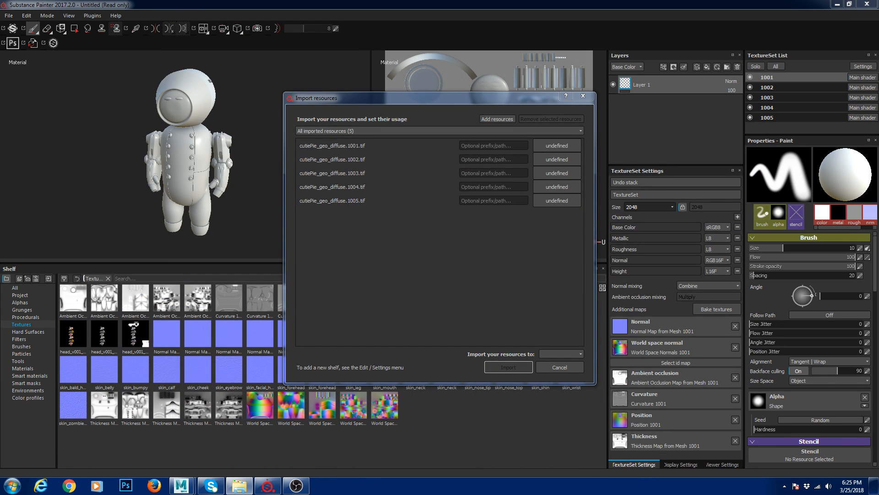
drag(335, 98, 253, 103)
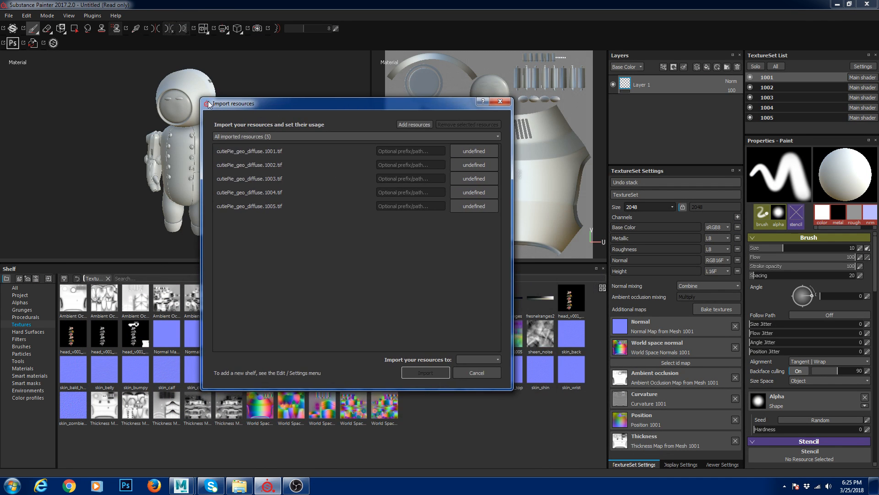
Step: Set the usage of all five cutiePie_geo_diffuse resources, 1001 to 1005, to texture
click(474, 151)
click(494, 181)
click(474, 165)
click(495, 195)
click(483, 180)
click(500, 211)
click(479, 191)
click(499, 223)
click(481, 208)
click(503, 239)
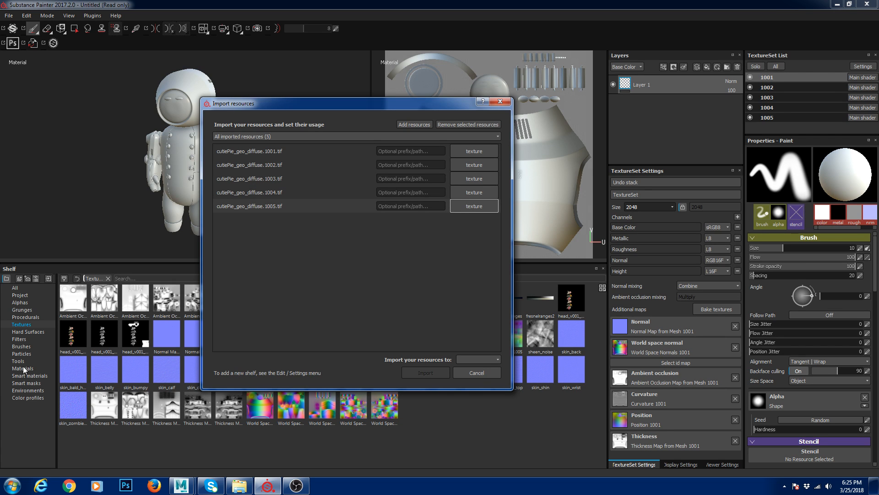
click(477, 151)
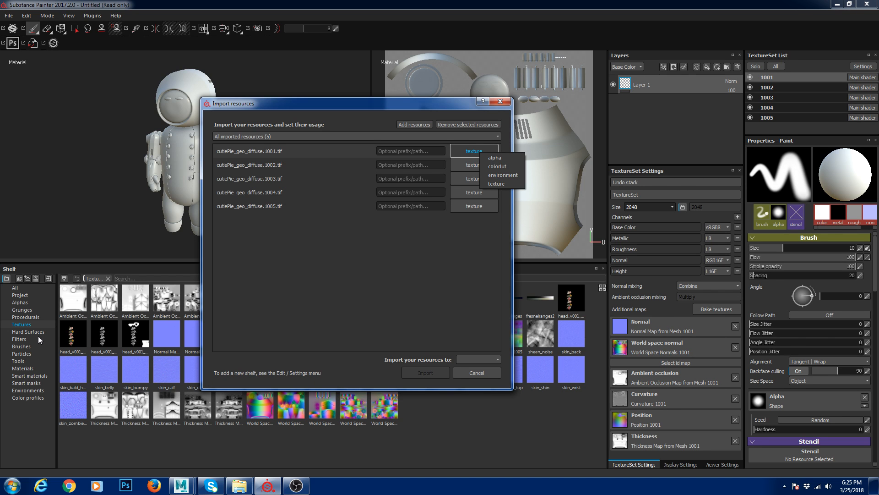
click(464, 259)
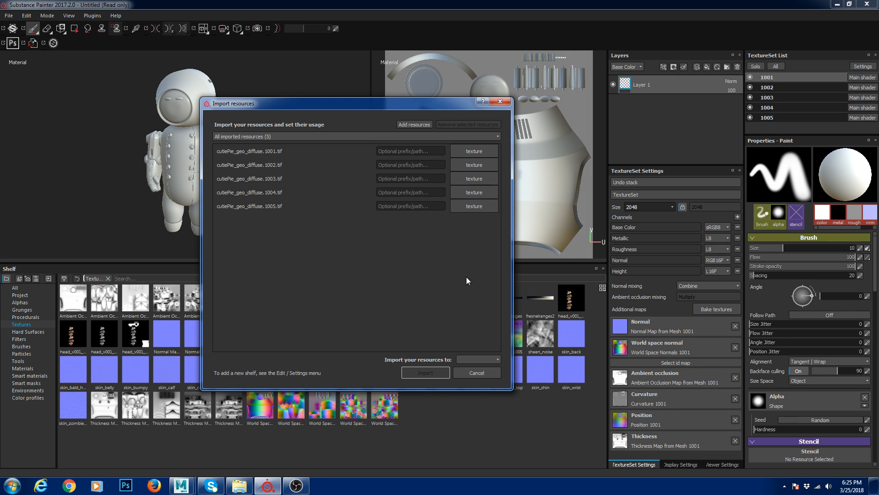
Step: Import the five diffuse textures into the current session
click(476, 360)
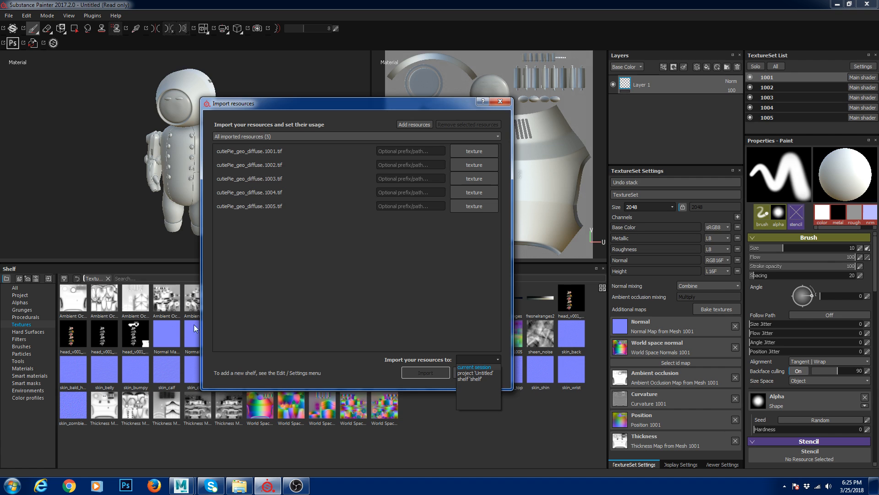
click(474, 367)
click(424, 373)
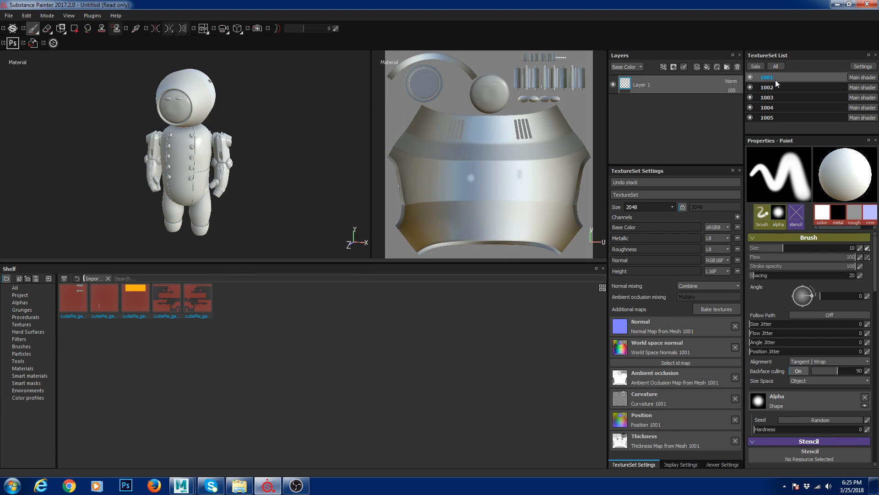
Step: Add the MR.Eye_mat smart material above Layer 1 in texture set 1001 and hide texture sets 1002 to 1005
click(30, 376)
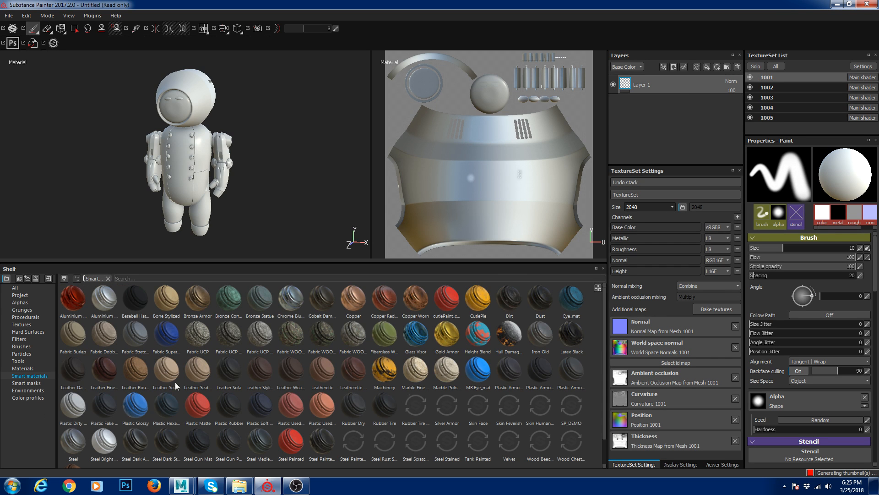
drag(478, 370, 679, 91)
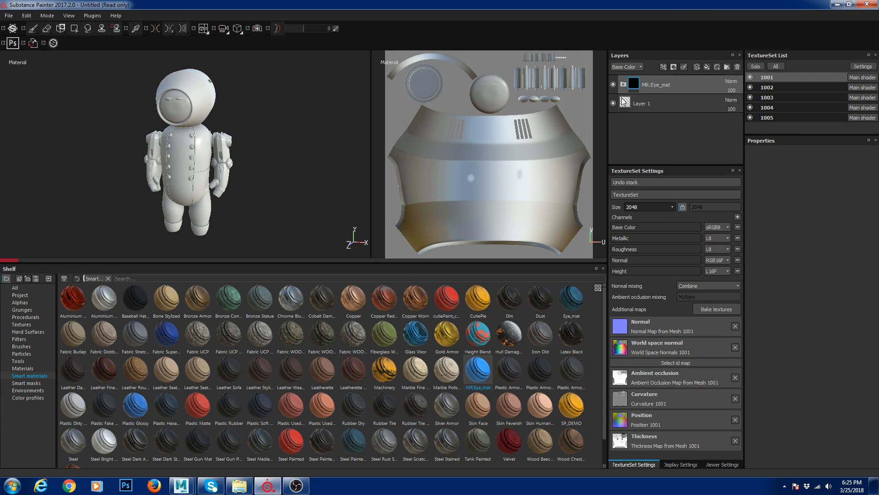
click(751, 87)
click(751, 97)
click(751, 107)
click(750, 117)
alt+drag(273, 155, 250, 137)
alt+drag(212, 149, 197, 150)
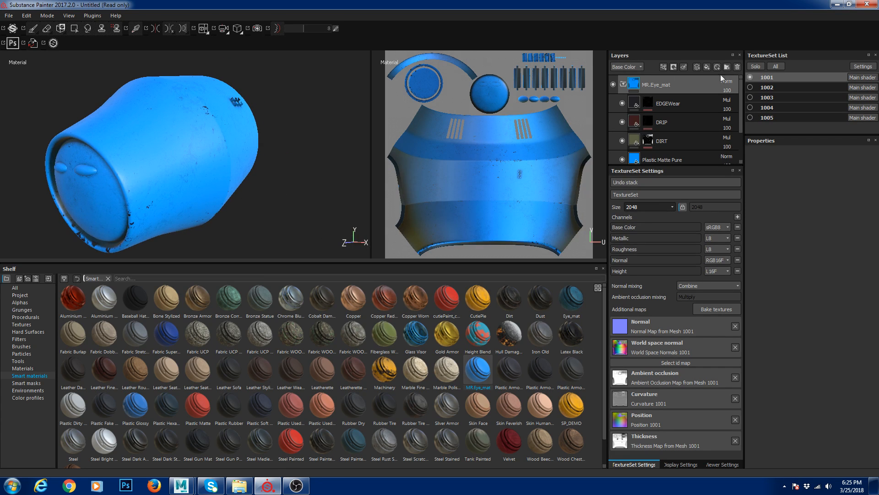
Step: Give the layer stack more room and hide the EDGEWear, DRIP and DIRT layers to inspect the Plastic Matte Pure base
drag(673, 167, 672, 257)
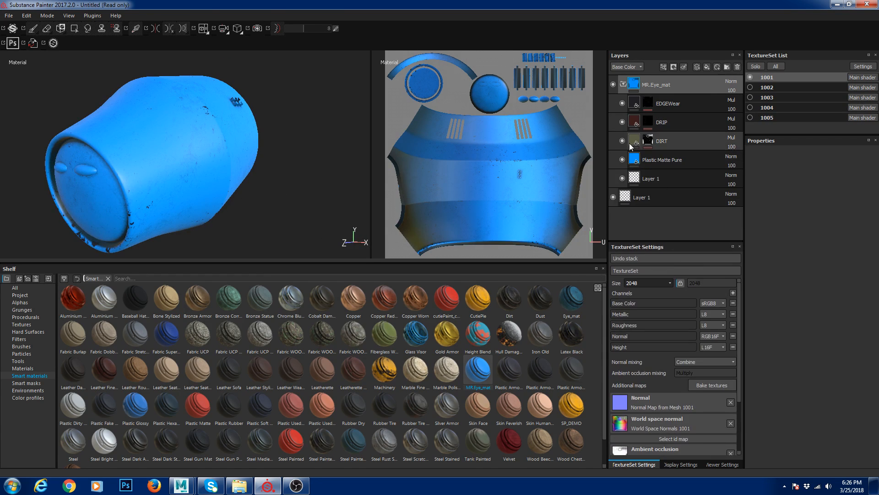
click(622, 140)
click(622, 103)
alt+drag(275, 165, 300, 151)
click(677, 161)
alt+right_drag(300, 151, 299, 181)
alt+drag(298, 180, 247, 167)
alt+right_drag(247, 167, 267, 170)
alt+middle_drag(267, 170, 229, 125)
alt+drag(230, 126, 175, 241)
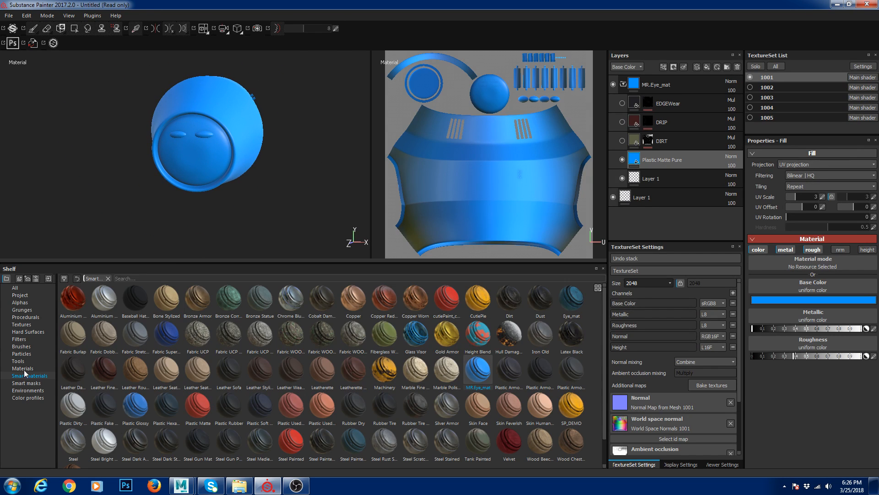
Step: Show the DIRT, DRIP and EDGEWear layers again and examine each one's effect on the helmet up close
click(622, 140)
click(622, 103)
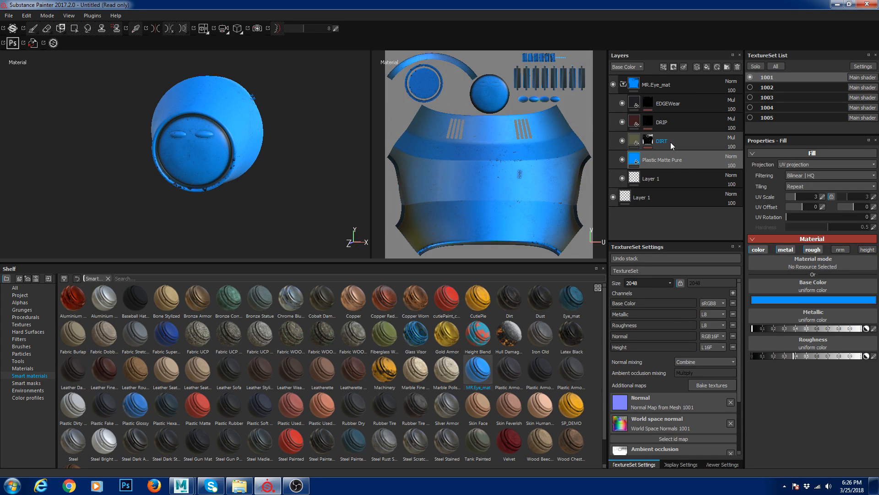
click(670, 142)
click(677, 120)
mouse_move(306, 183)
alt+mouse_down()
mouse_move(236, 196)
mouse_move(320, 184)
alt+mouse_up()
click(666, 110)
alt+drag(198, 192, 213, 218)
alt+right_drag(184, 152, 340, 257)
alt+drag(169, 138, 218, 133)
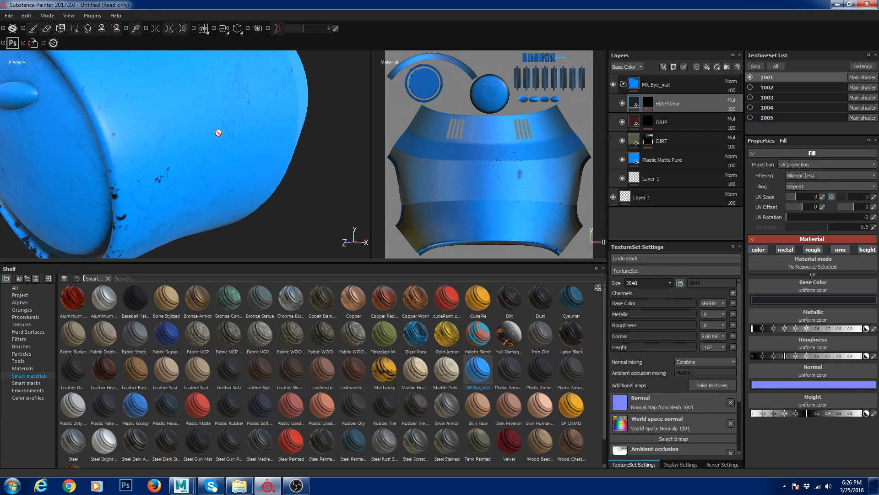
key(c)
alt+right_drag(280, 160, 94, 360)
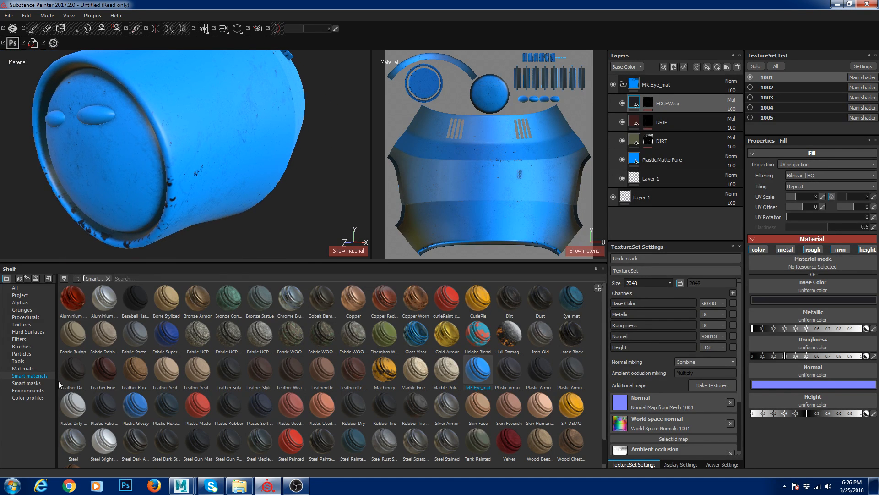
Step: Assign the imported cutiePie_geo_diffuse.1001 texture as the base color of the Plastic Matte Pure layer in texture set 1001
click(41, 369)
click(26, 355)
click(32, 397)
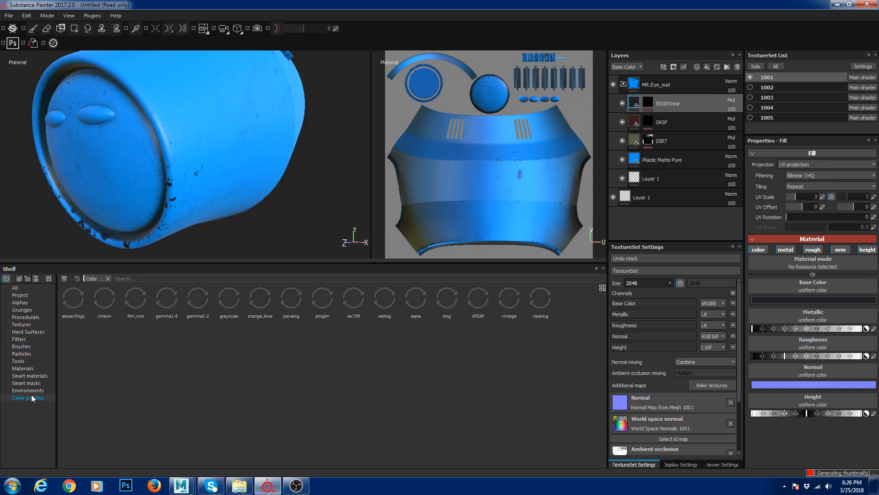
click(21, 324)
click(661, 163)
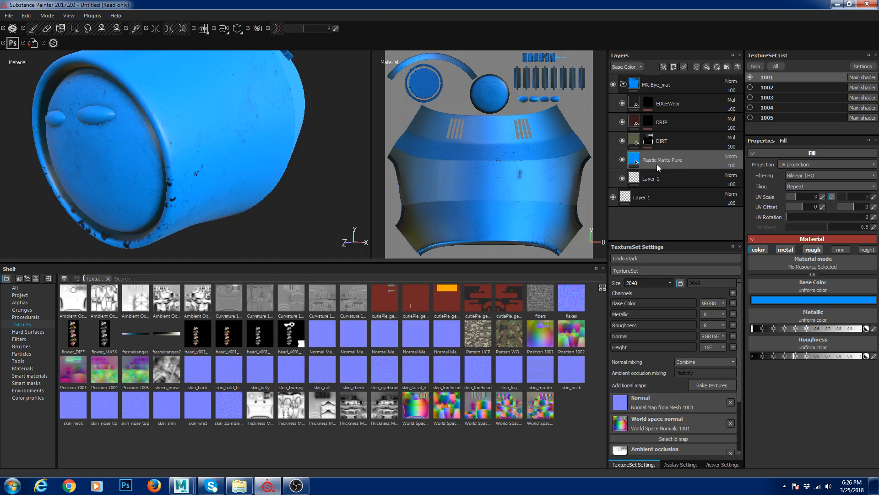
click(665, 125)
click(667, 158)
drag(389, 292, 807, 287)
scroll(200, 152, down, 3)
alt+drag(200, 151, 172, 135)
alt+drag(237, 87, 226, 177)
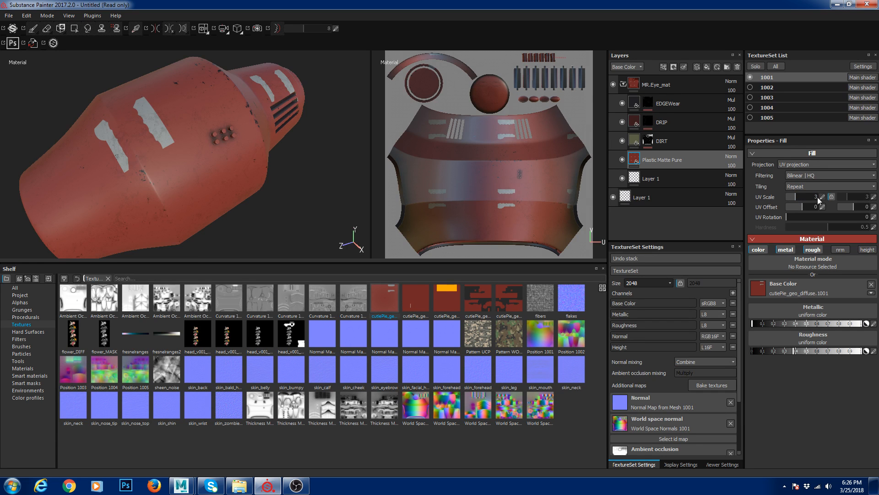
Step: Set the UV scale of the Plastic Matte Pure fill to 1
alt+drag(177, 147, 172, 133)
alt+drag(177, 183, 193, 154)
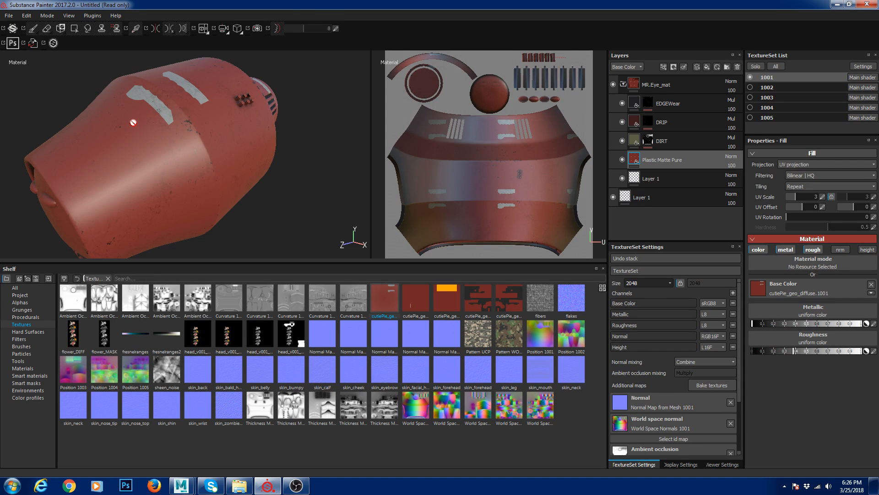
click(823, 196)
text(1)
key(Return)
alt+drag(290, 135, 261, 144)
Step: Copy the MR.Eye_mat group from texture set 1001 into texture set 1002, with only 1002 visible
click(677, 86)
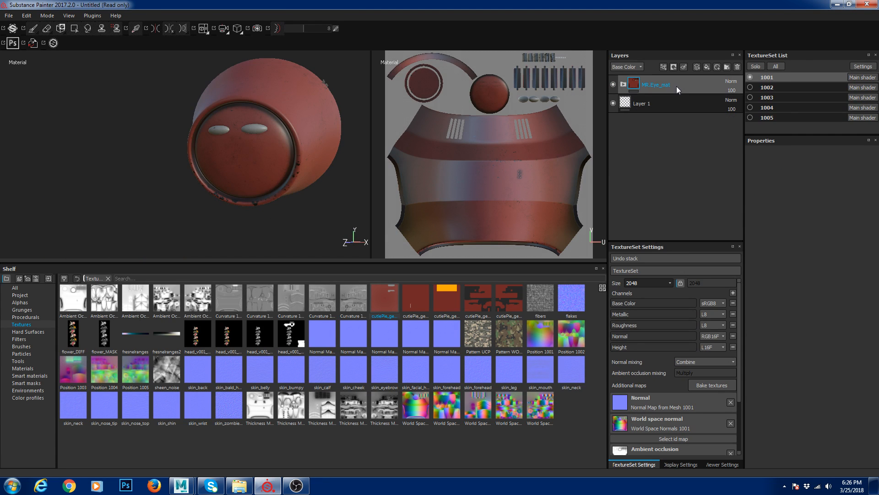
click(750, 87)
click(750, 78)
click(775, 88)
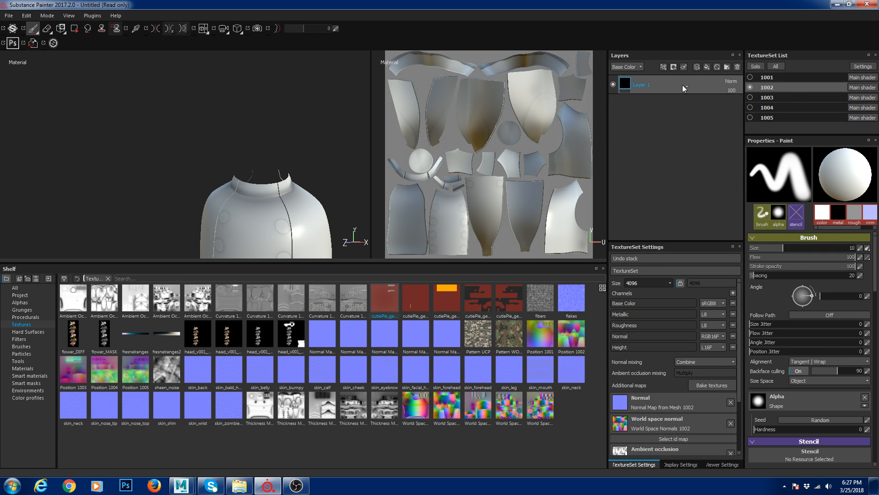
key(ctrl+v)
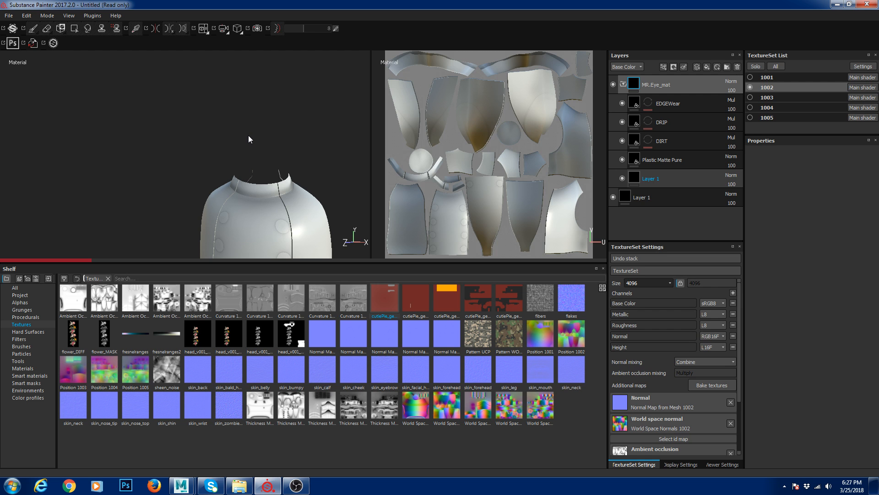
key(1)
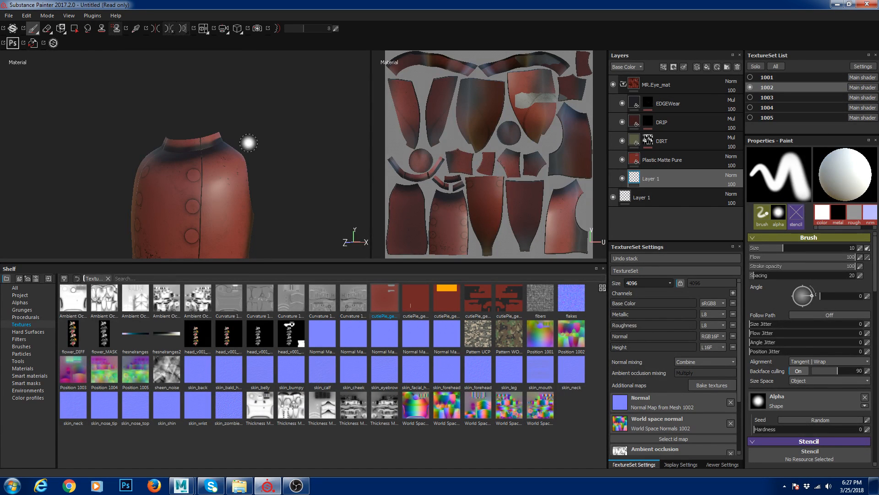
Step: Replace the Plastic Matte Pure base color in texture set 1002 with cutiePie_geo_diffuse.1002 and inspect the torso
alt+middle_drag(277, 201, 274, 117)
alt+drag(274, 118, 290, 160)
alt+right_drag(290, 159, 226, 143)
alt+drag(226, 144, 219, 207)
click(415, 299)
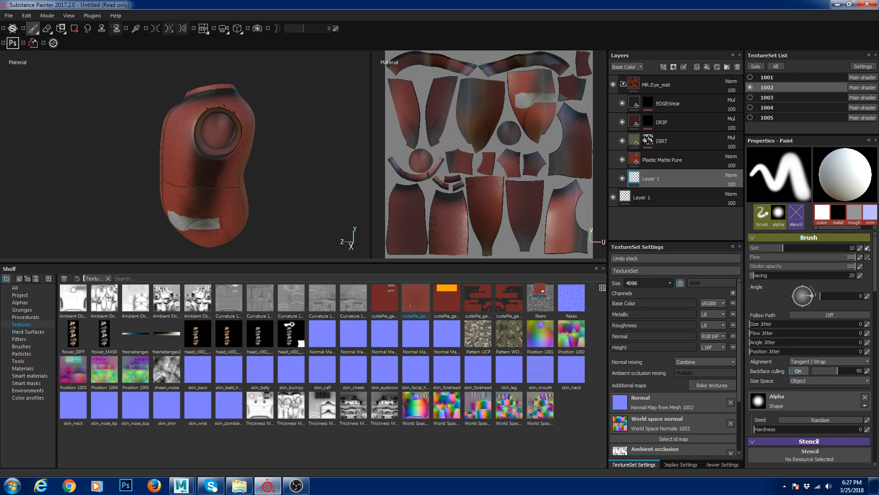
click(644, 164)
drag(416, 299, 796, 286)
alt+drag(330, 205, 320, 183)
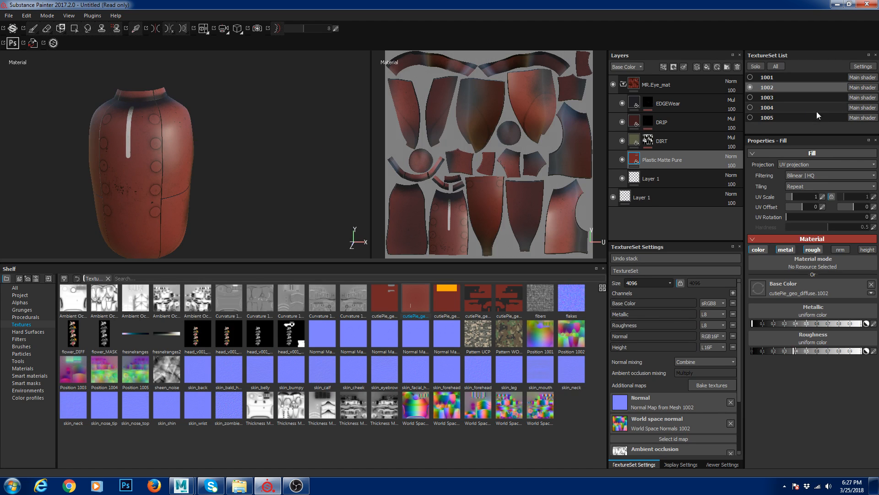
Step: Show only texture set 1003 and paste the MR.Eye_mat group into its layer stack
click(750, 98)
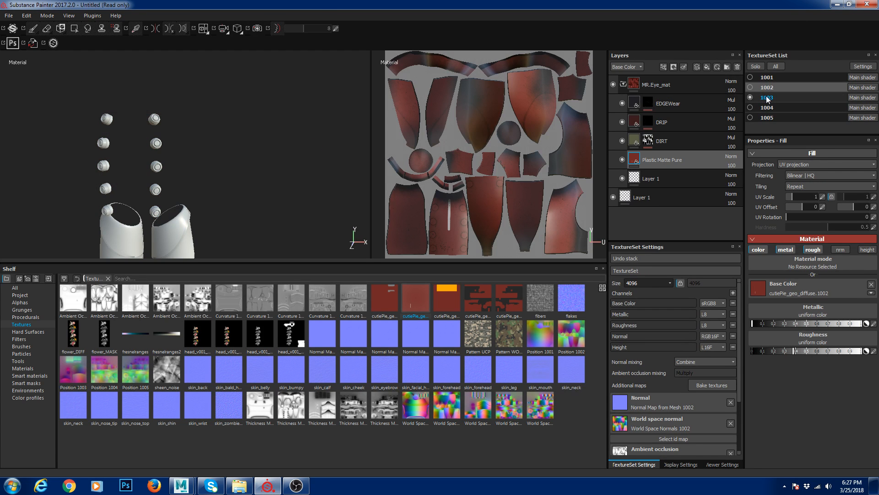
drag(679, 87, 679, 86)
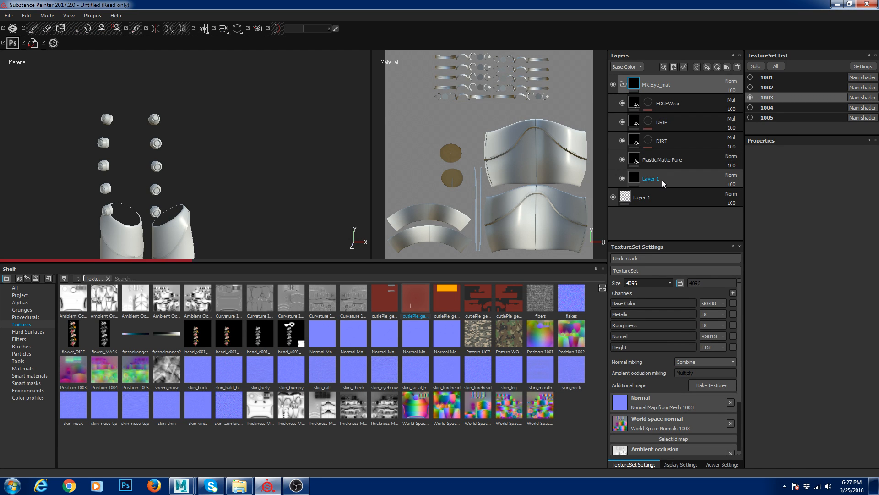
Step: Delete Layer 1 inside texture set 1003's MR.Eye_mat group and assign cutiePie_geo_diffuse.1003 as the Plastic Matte Pure base color
click(663, 180)
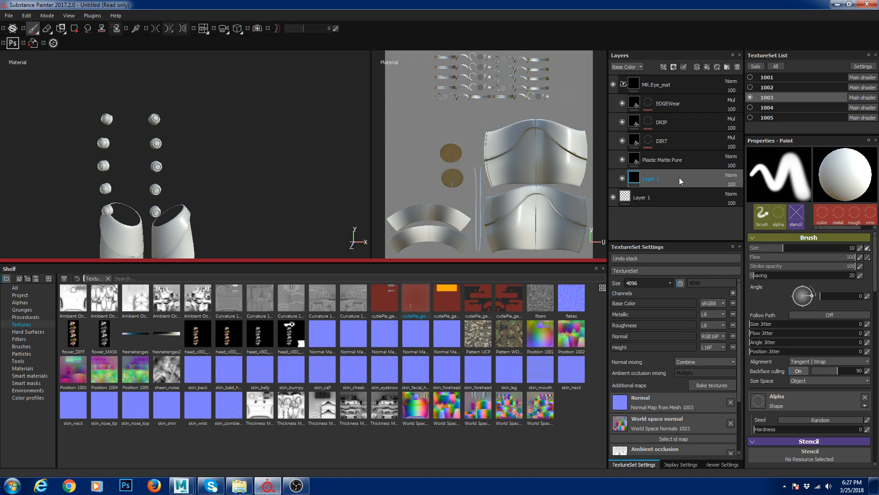
key(Delete)
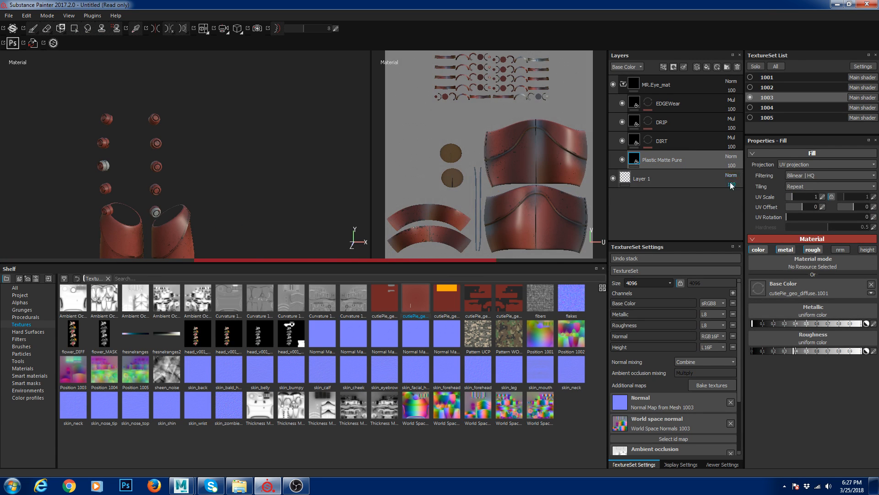
drag(455, 309, 759, 287)
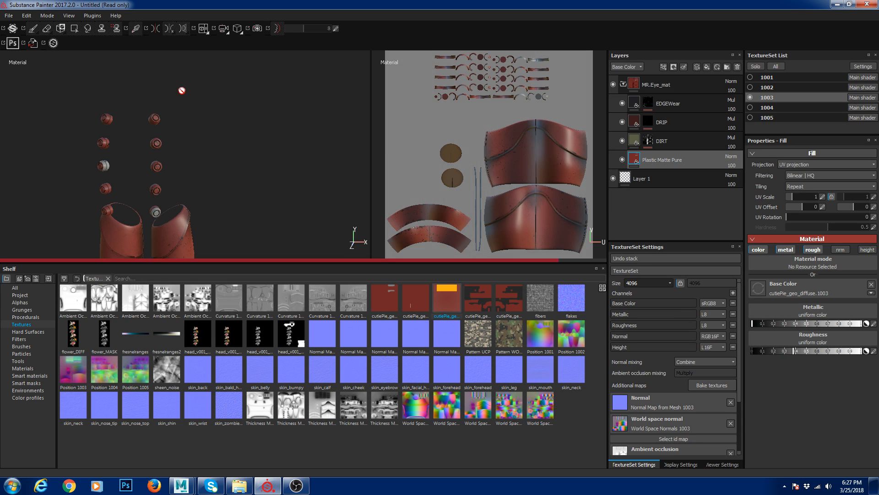
Step: Isolate texture set 1004, paste the MR.Eye_mat group and use cutiePie_geo_diffuse.1004 as its Plastic Matte Pure base color
click(751, 107)
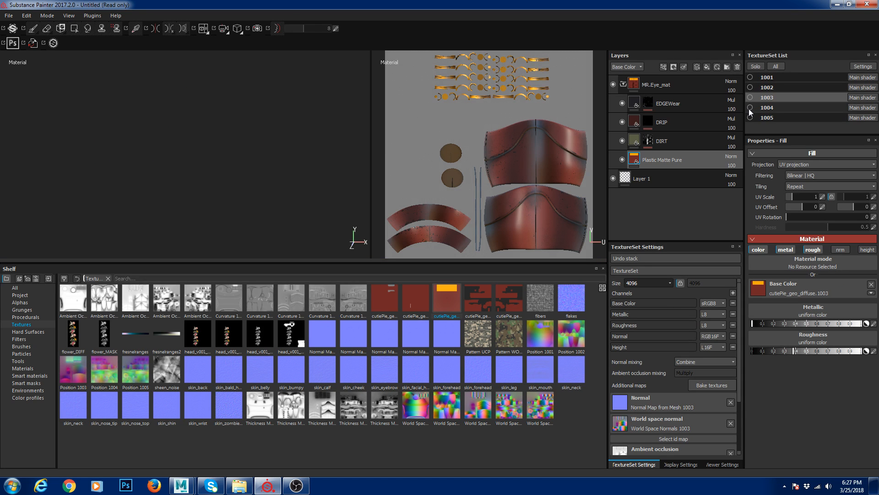
click(760, 108)
key(ctrl+v)
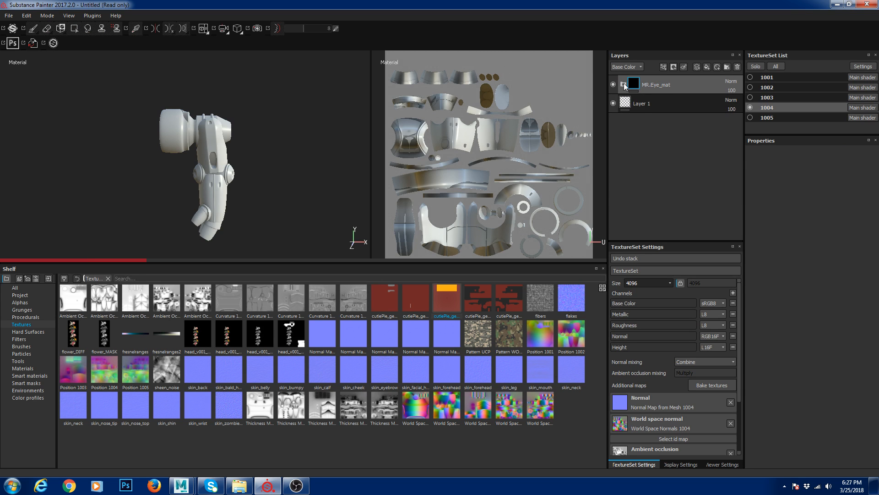
click(624, 84)
click(689, 163)
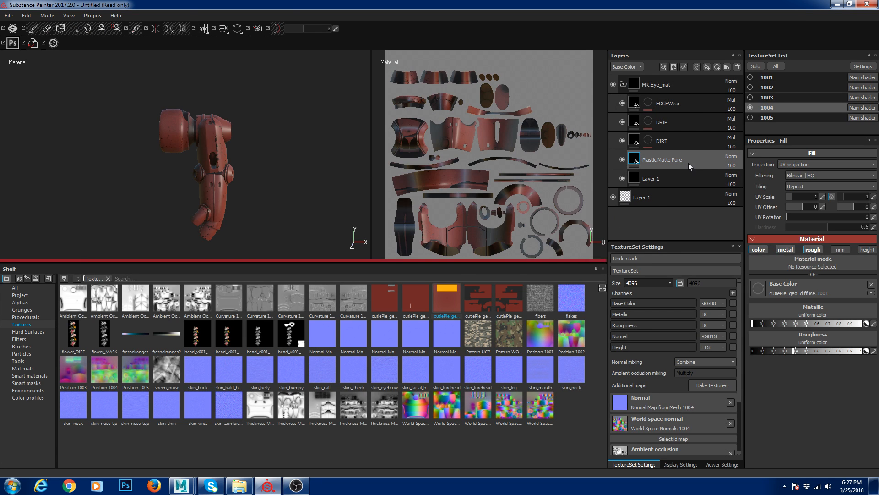
drag(477, 299, 790, 288)
Step: Isolate texture set 1005, paste the MR.Eye_mat group into it and expand the group
click(768, 118)
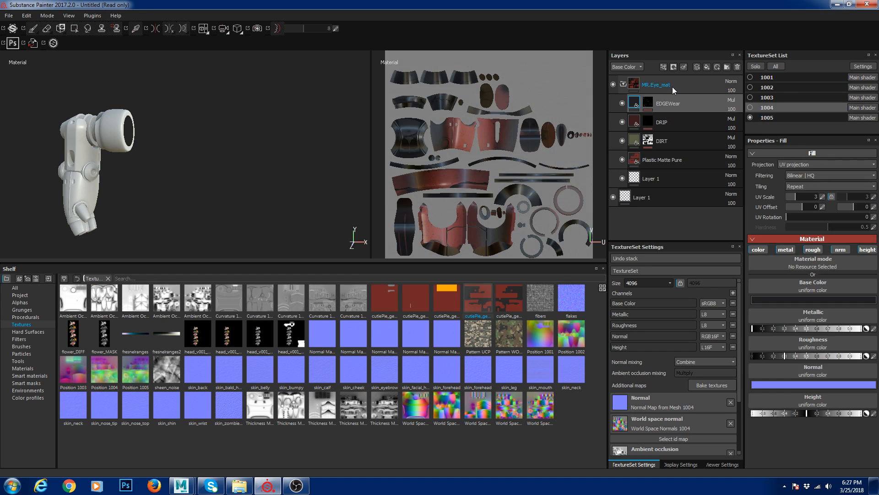
click(672, 87)
click(624, 85)
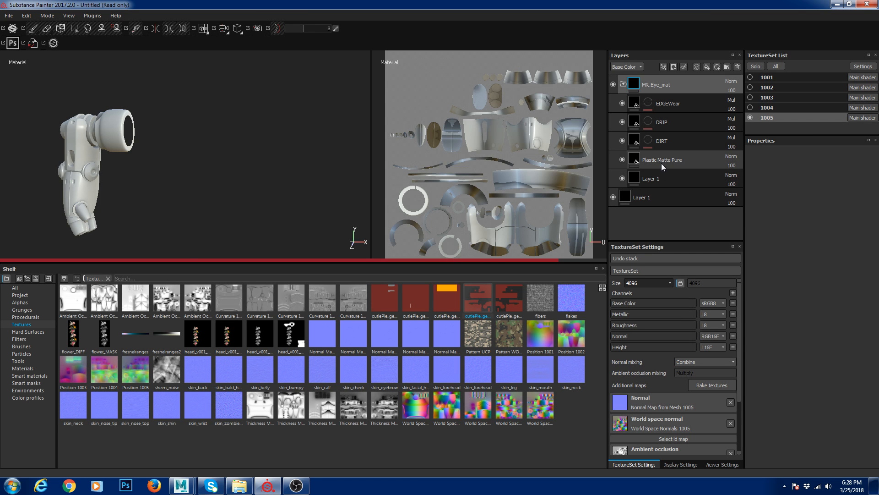
Step: Use cutiePie_geo_diffuse.1005 as the Plastic Matte Pure base color in texture set 1005 and make all five texture sets visible
click(655, 161)
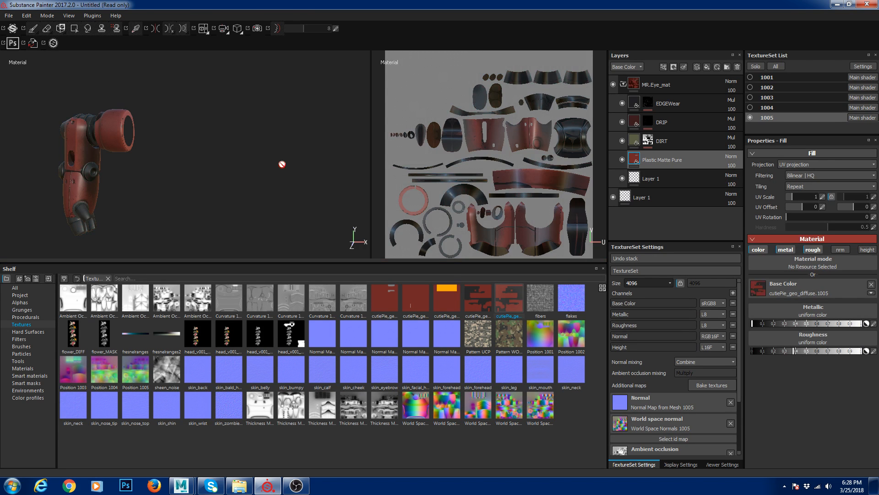
click(751, 107)
click(751, 97)
click(750, 88)
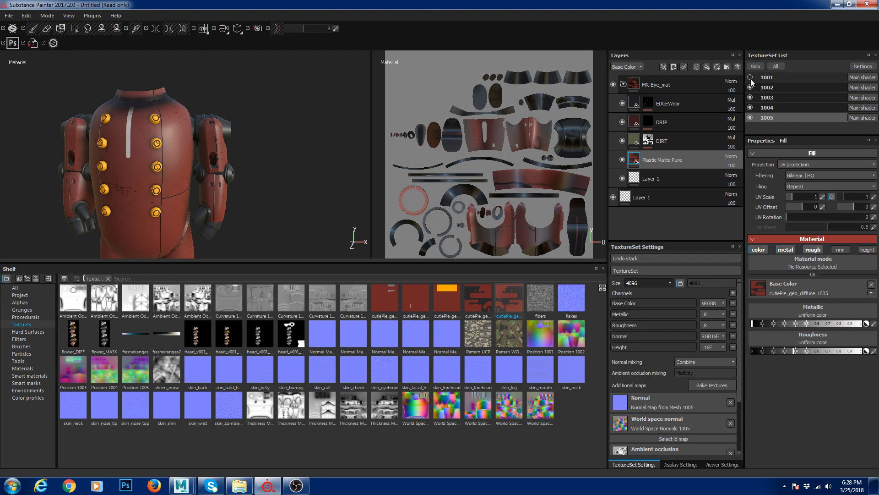
click(750, 78)
Step: Enlarge the viewports and examine the fully textured character in material display from several angles
alt+right_drag(321, 159, 216, 128)
alt+drag(216, 128, 174, 151)
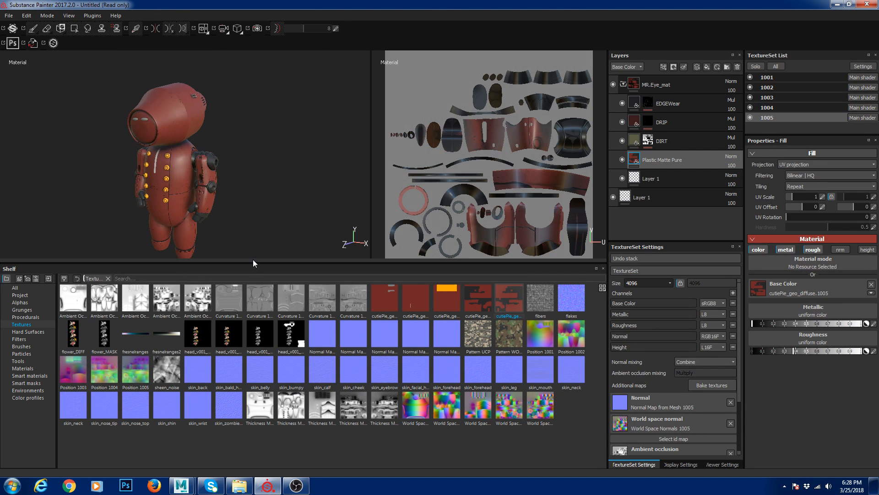
drag(253, 263, 254, 361)
alt+drag(267, 299, 258, 254)
alt+middle_drag(258, 255, 296, 150)
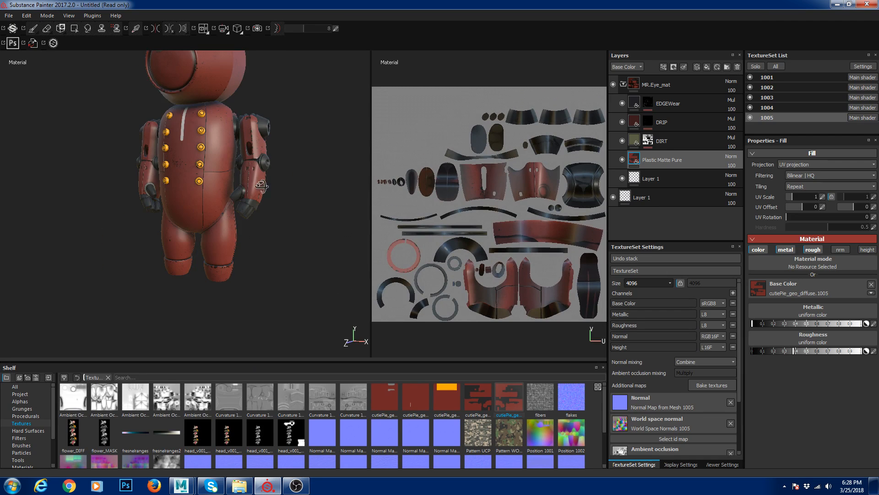
alt+drag(288, 186, 257, 193)
alt+middle_drag(256, 192, 257, 234)
alt+drag(258, 233, 247, 256)
alt+right_drag(247, 256, 273, 183)
alt+drag(273, 183, 261, 128)
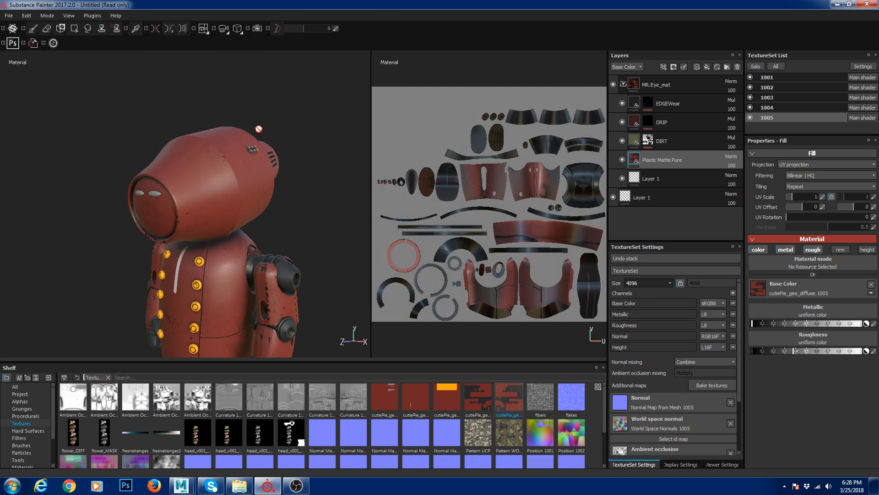
Step: Examine the character's head, torso and arms in the base color channel alone and return to material display
key(c)
alt+middle_drag(135, 198, 85, 132)
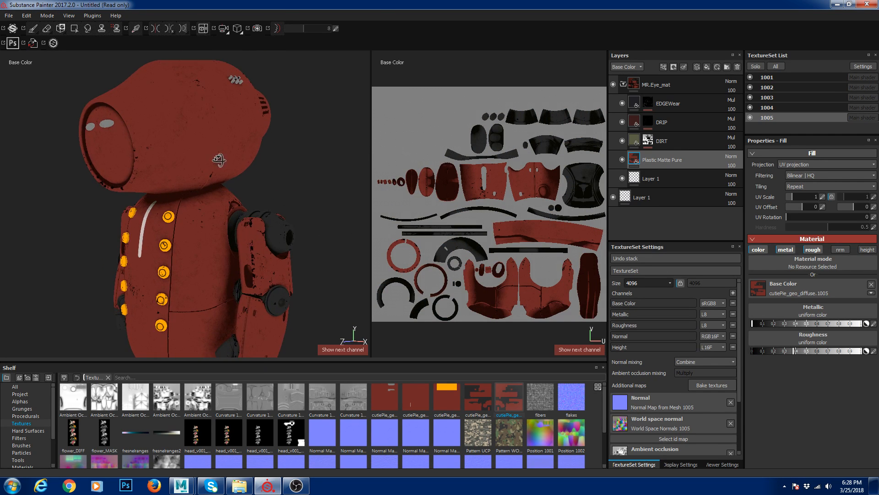
alt+drag(85, 132, 268, 161)
alt+middle_drag(268, 161, 283, 195)
alt+drag(284, 195, 241, 199)
alt+middle_drag(242, 199, 223, 200)
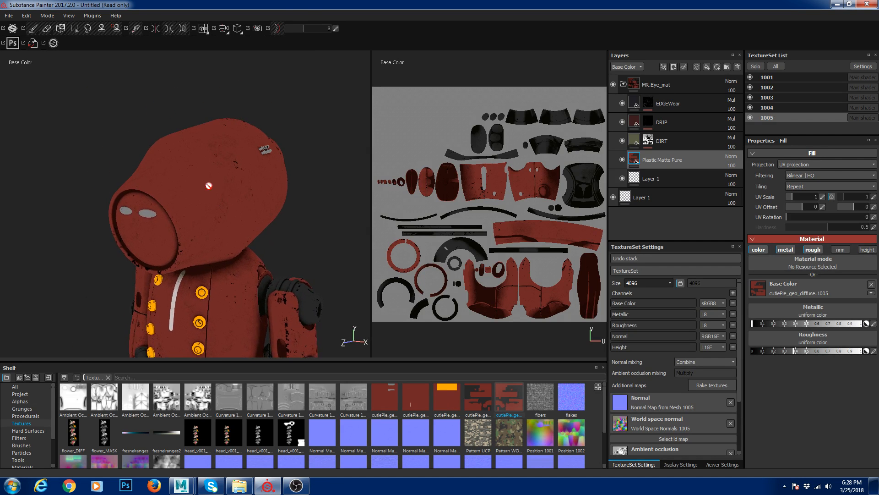
alt+right_drag(222, 200, 275, 220)
alt+drag(274, 219, 267, 235)
scroll(249, 230, down, 3)
alt+right_drag(255, 230, 322, 163)
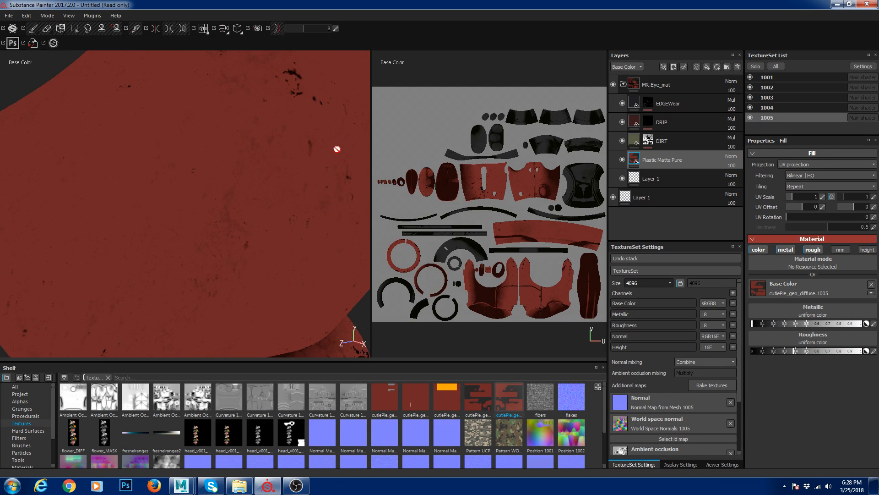
alt+middle_drag(322, 163, 212, 204)
alt+right_drag(287, 215, 236, 265)
alt+middle_drag(289, 294, 277, 258)
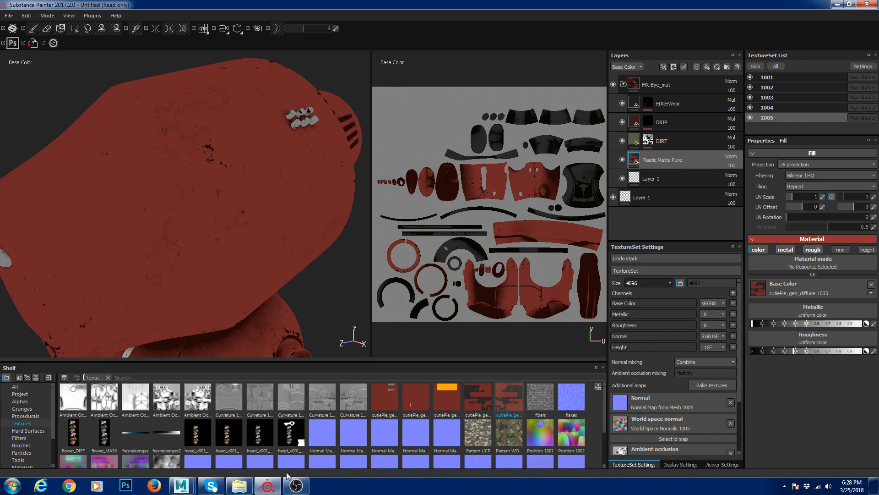
alt+drag(173, 207, 144, 168)
key(f)
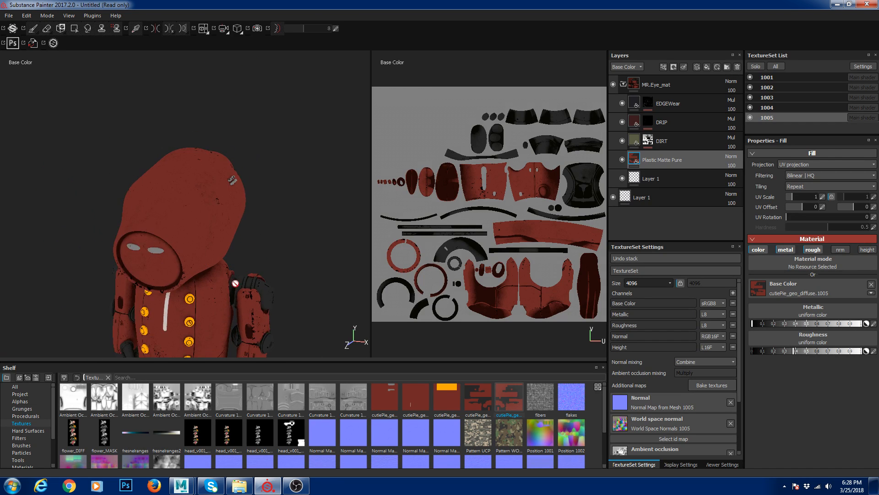
alt+drag(180, 251, 176, 215)
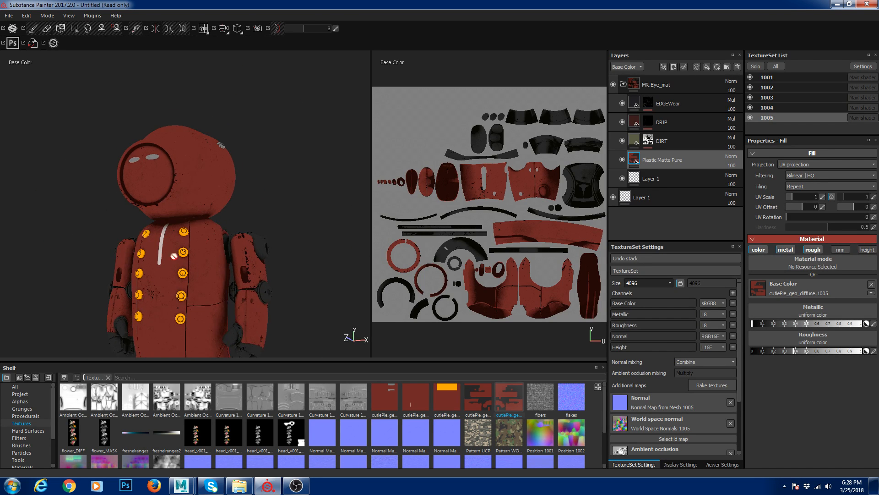
alt+right_drag(206, 307, 252, 319)
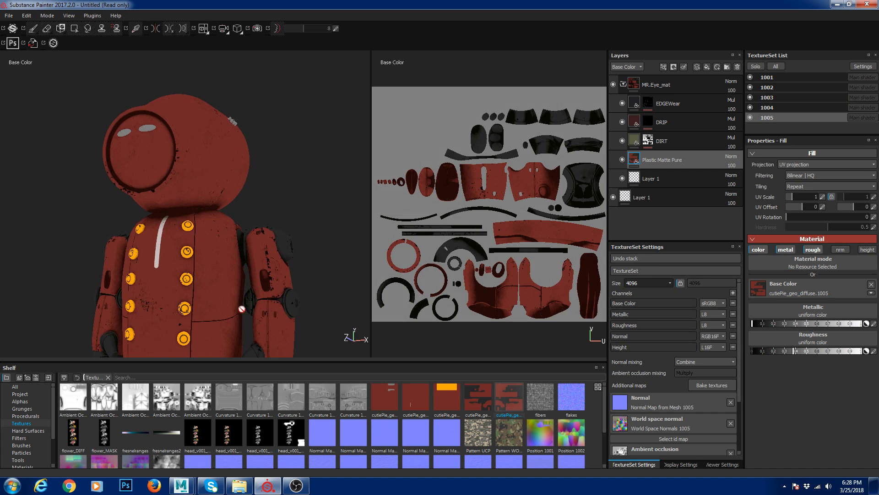
scroll(242, 309, up, 3)
alt+drag(167, 212, 196, 231)
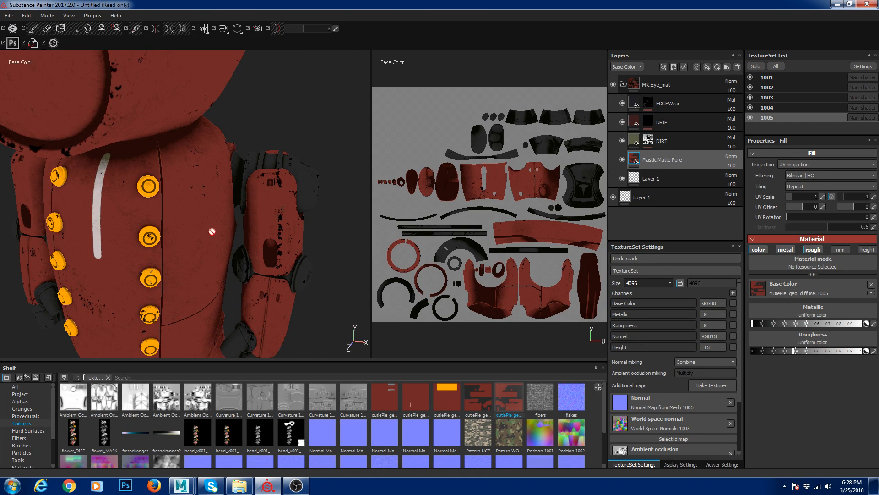
alt+right_drag(284, 225, 212, 194)
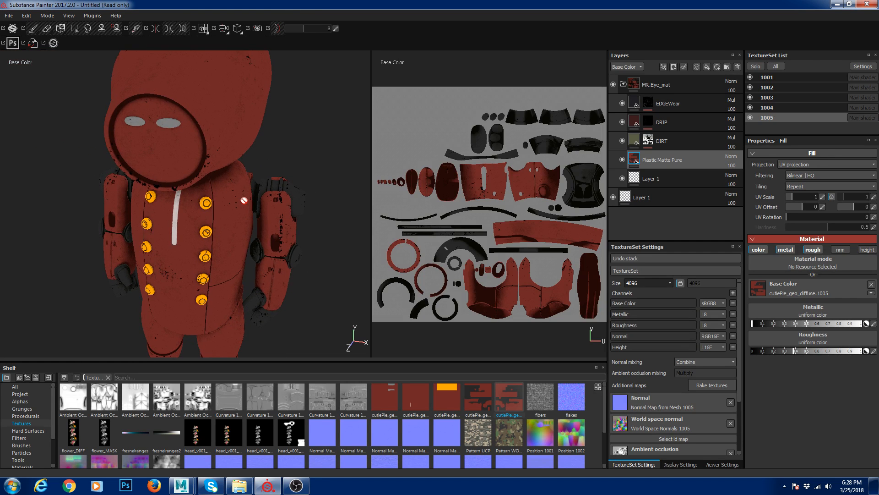
key(m)
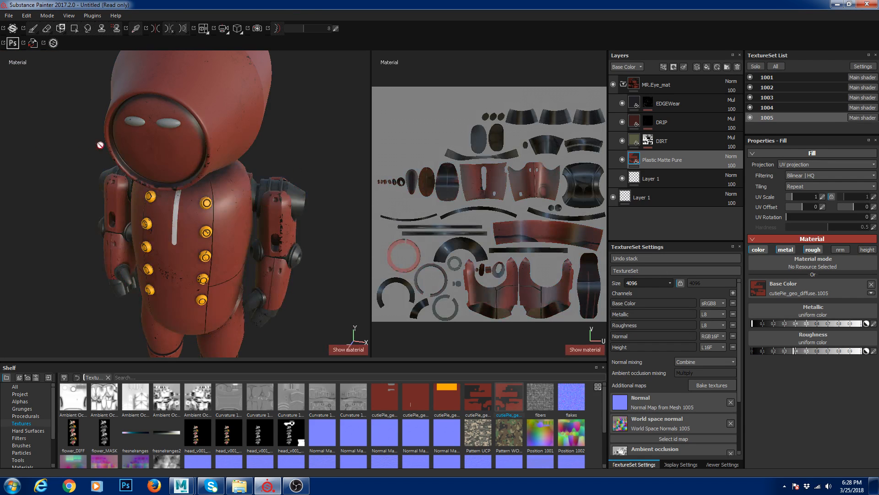
Step: Open the texture export settings and set the export size of texture sets 1003, 1004 and 1005 to 2048x2048
click(8, 15)
click(65, 139)
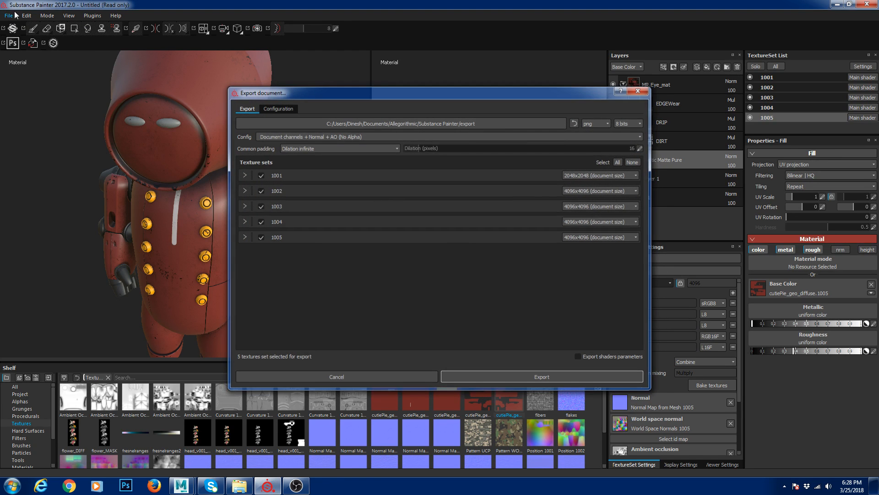
drag(294, 94, 230, 86)
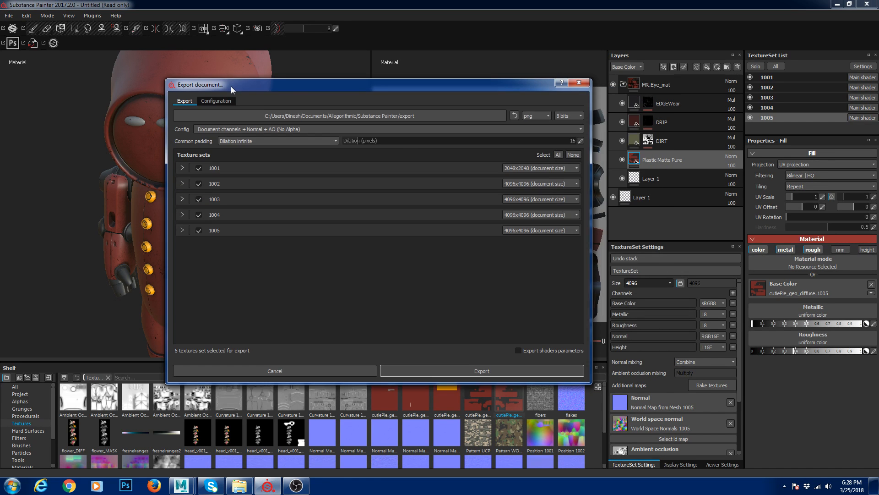
click(533, 185)
click(532, 200)
click(531, 200)
click(529, 218)
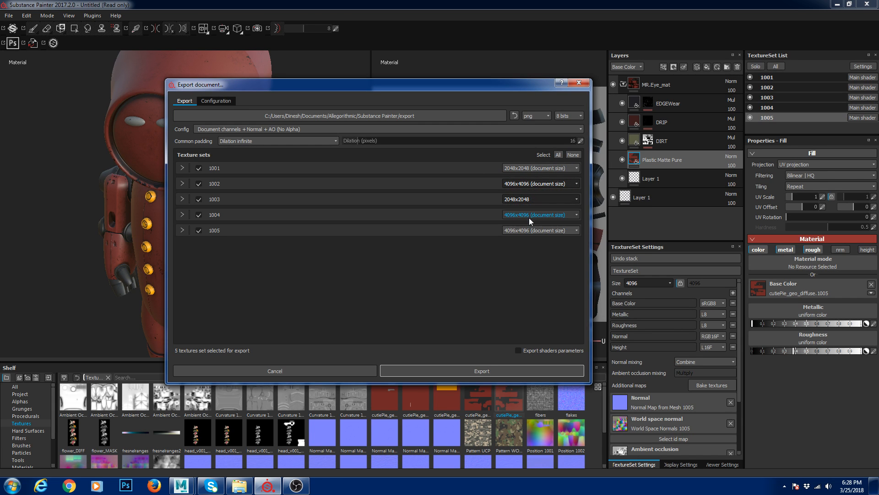
click(529, 216)
click(524, 235)
click(526, 230)
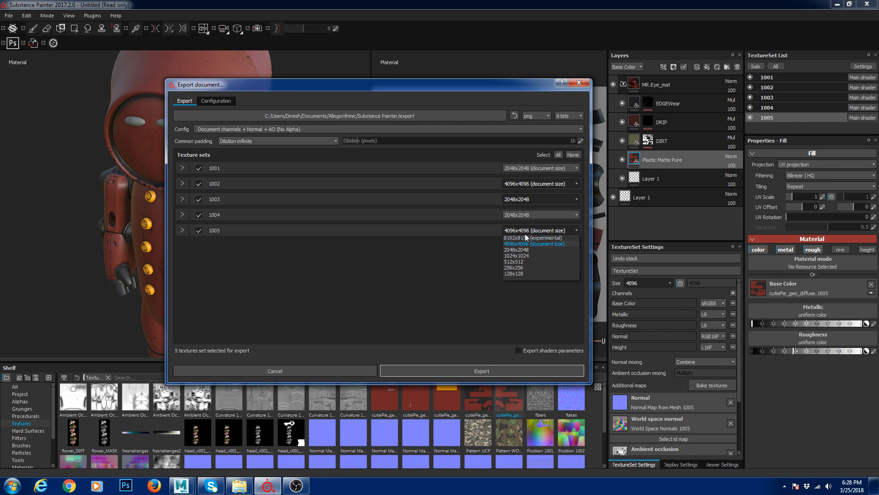
click(524, 249)
Step: Set the texture export file format to exr
click(534, 118)
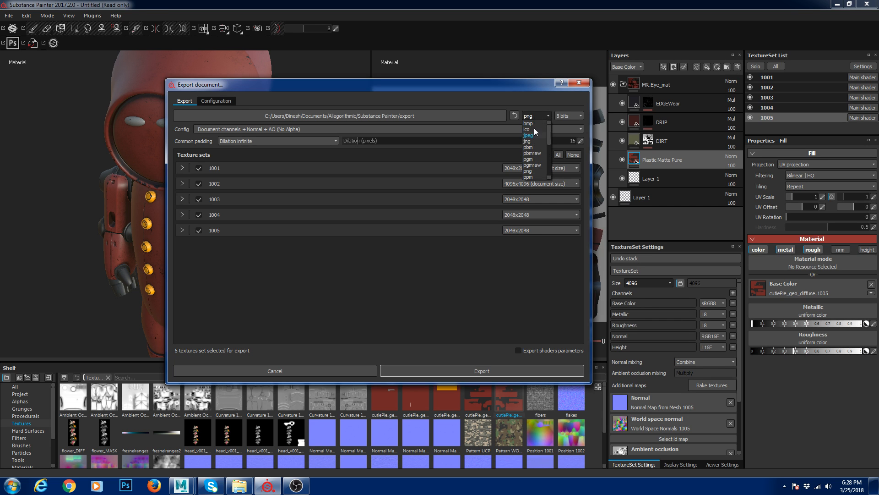
scroll(534, 147, down, 2)
click(537, 140)
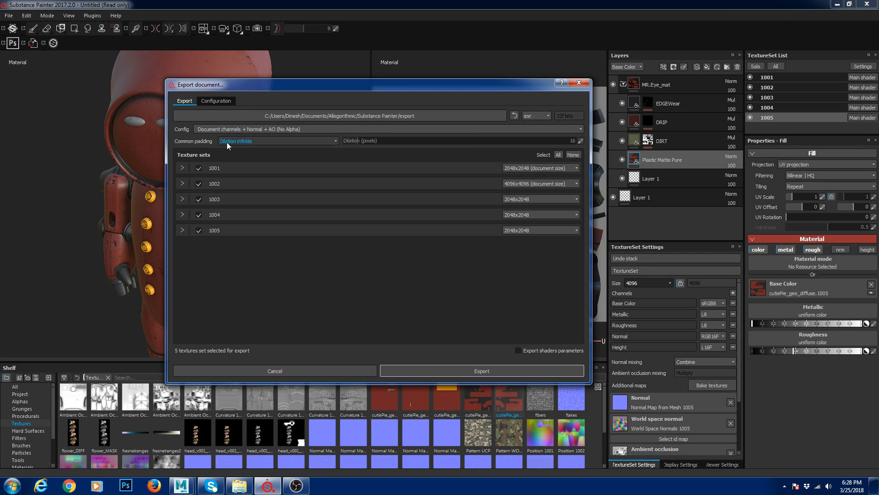
Step: Choose the Vray UDIM export configuration and review the output maps listed for texture set 1001
click(268, 128)
scroll(259, 156, down, 1)
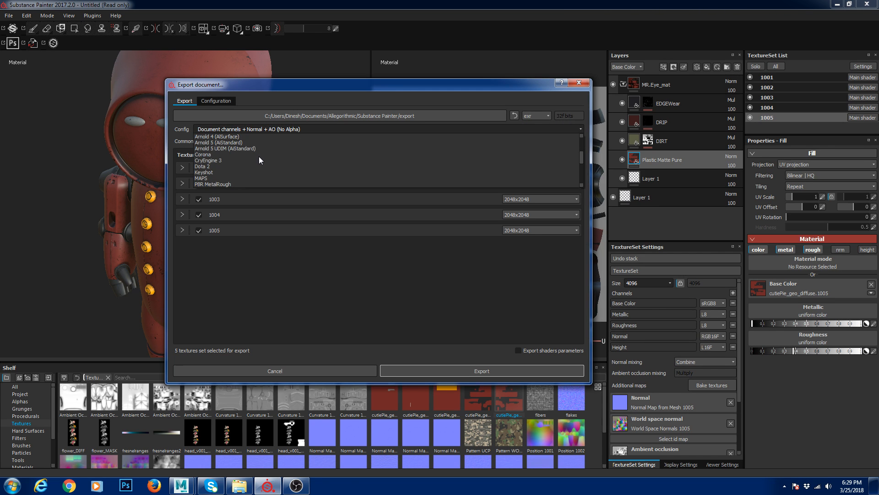
scroll(259, 156, down, 4)
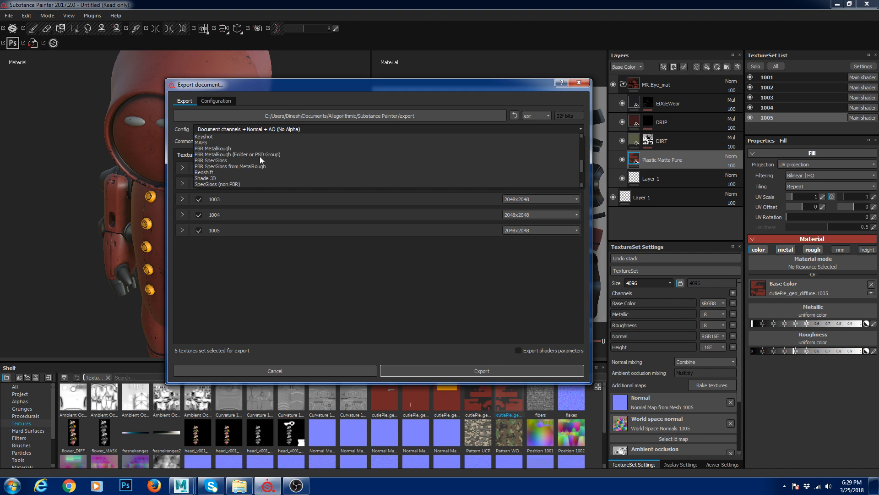
click(213, 185)
click(182, 168)
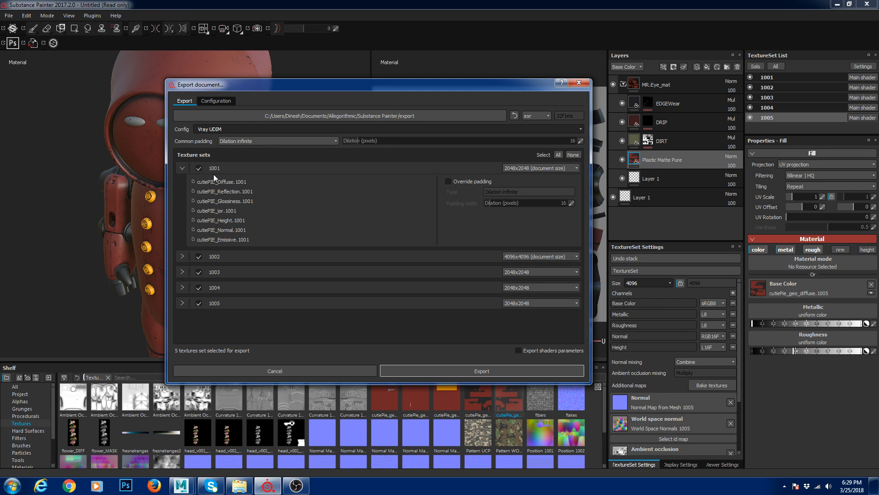
click(181, 167)
Step: Remove the Emissive, Normal, Height and ior output maps from the Vray UDIM export preset
click(216, 102)
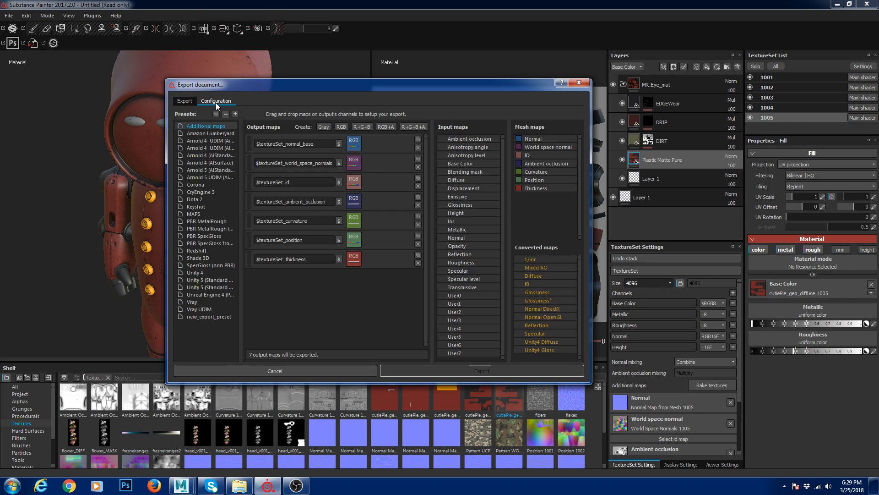
click(208, 309)
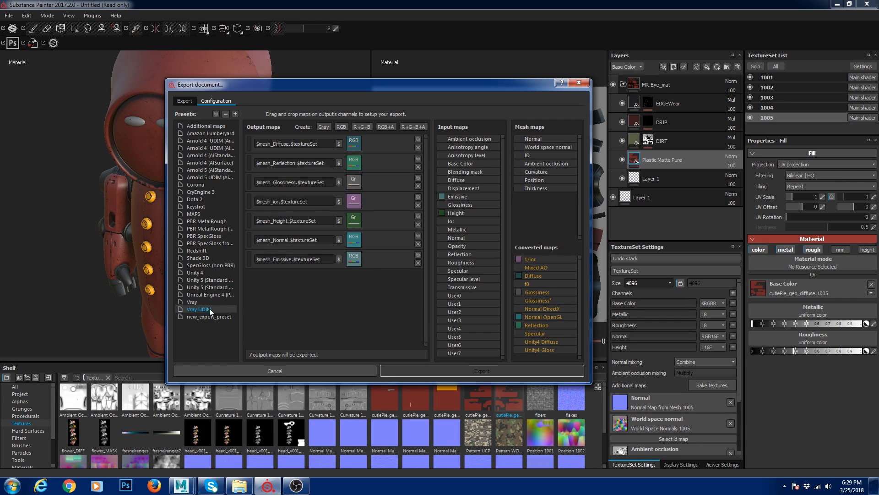
click(418, 262)
click(418, 243)
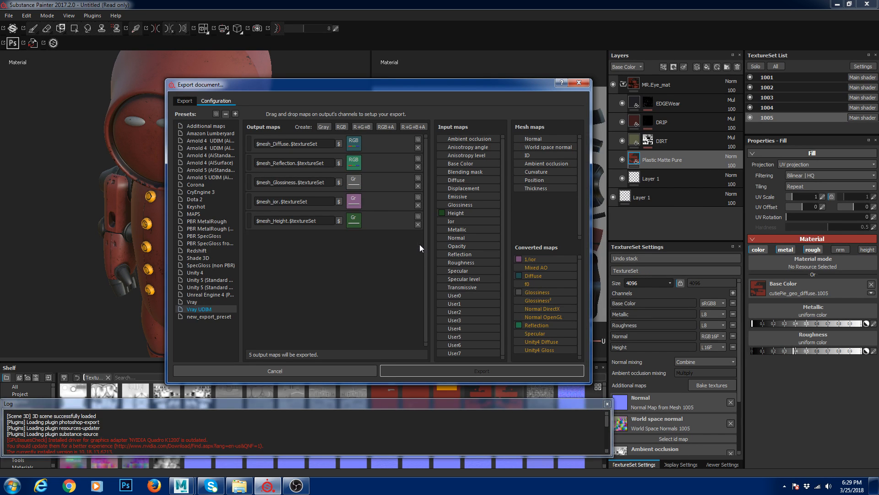
click(418, 225)
click(418, 206)
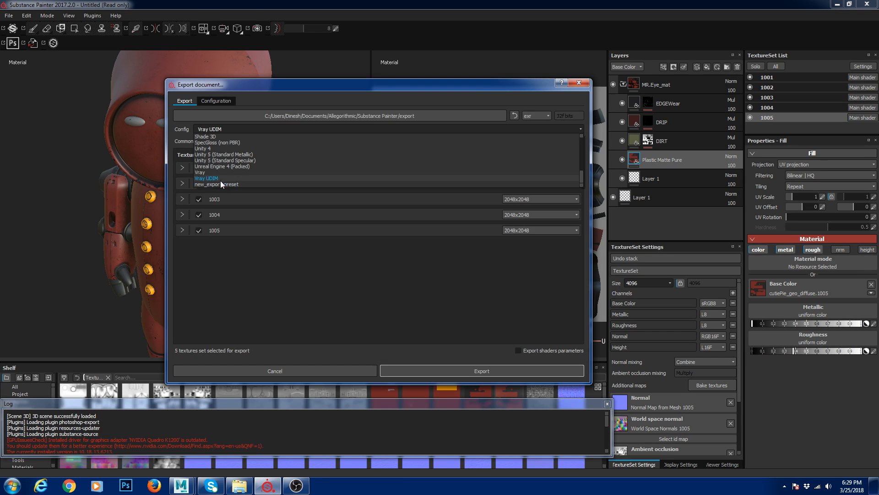
Step: Check texture set 1001's export maps and switch the export configuration to Vray and back to Vray UDIM
click(221, 181)
click(183, 168)
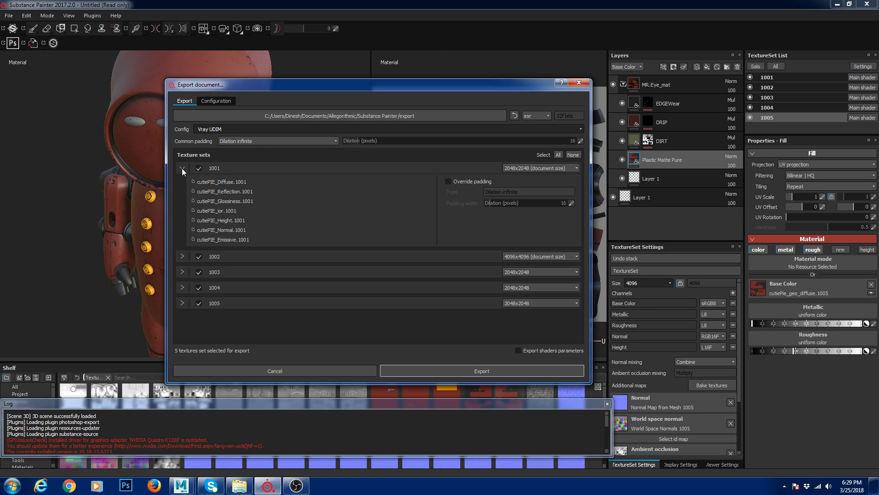
click(182, 168)
click(224, 129)
click(216, 171)
click(220, 131)
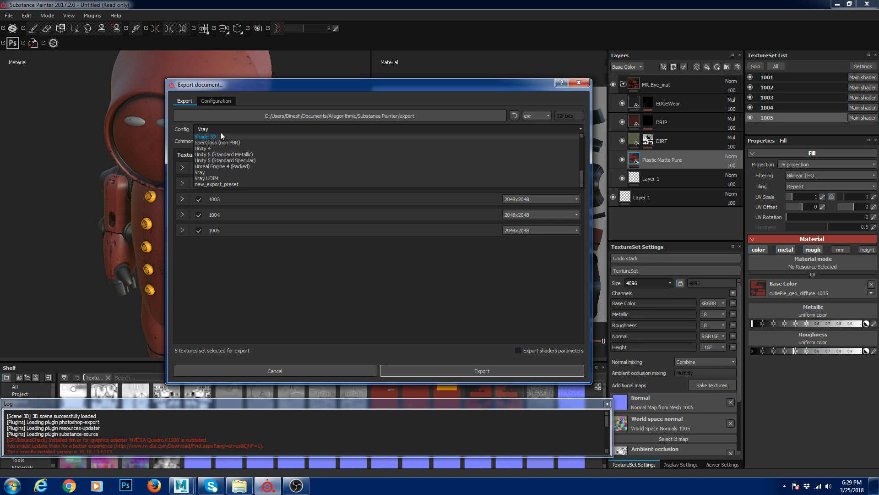
click(207, 178)
Step: Recheck the edited Vray UDIM preset's output maps and reapply it as the export configuration to refresh the maps listed for export
click(214, 100)
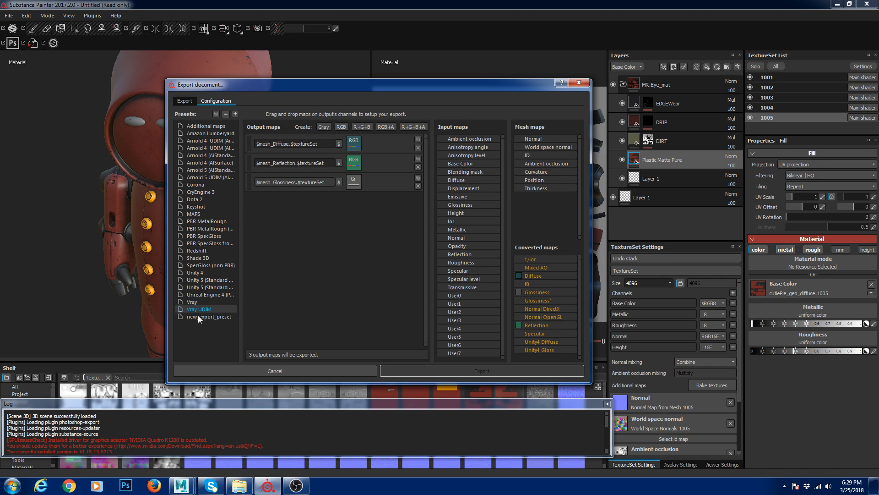
click(210, 301)
click(208, 308)
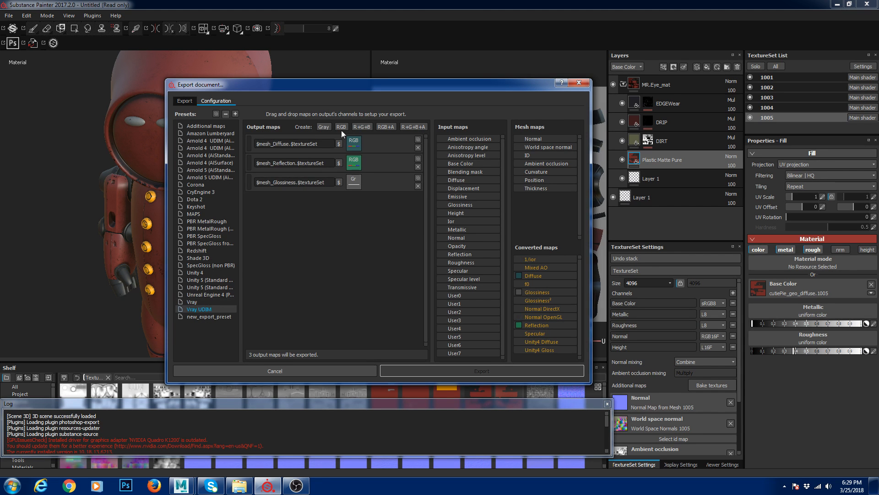
click(191, 100)
click(224, 129)
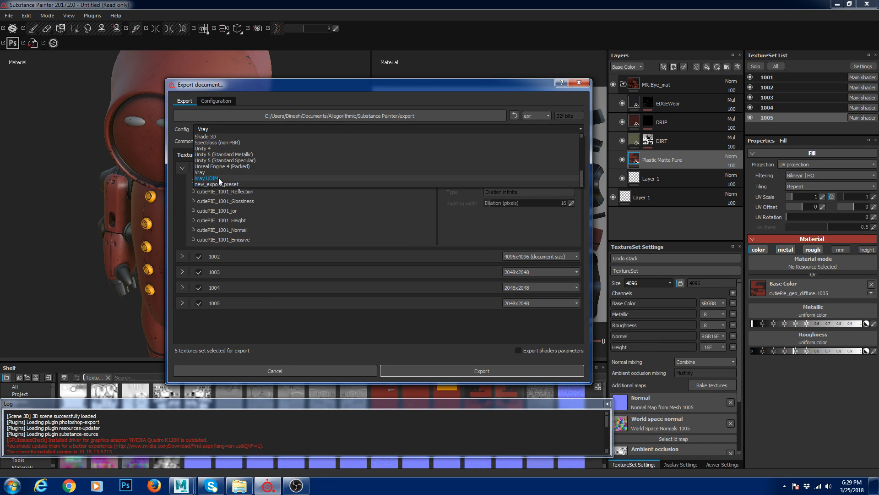
click(218, 179)
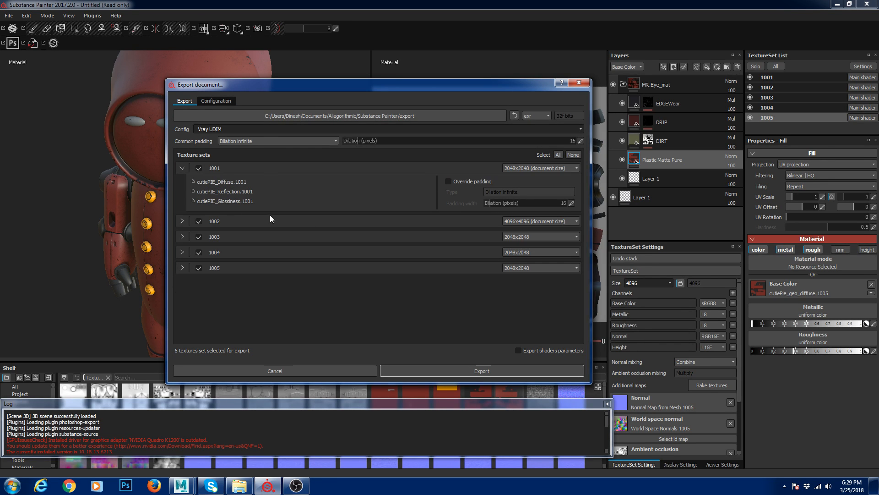
click(233, 130)
click(225, 226)
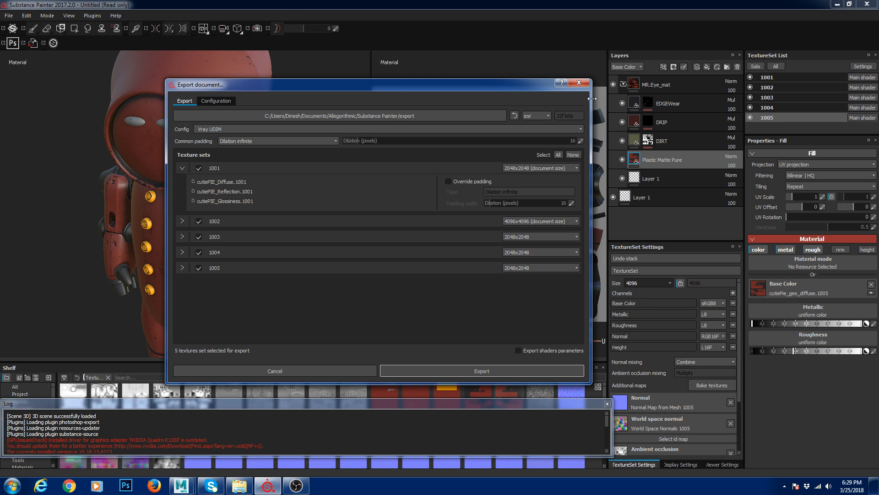
Step: Set the export folder to D:\3DAmuser\CutiePie\MARI_DEMO and export the maps of all five texture sets
click(429, 117)
click(479, 112)
key(BackSpace)
click(228, 486)
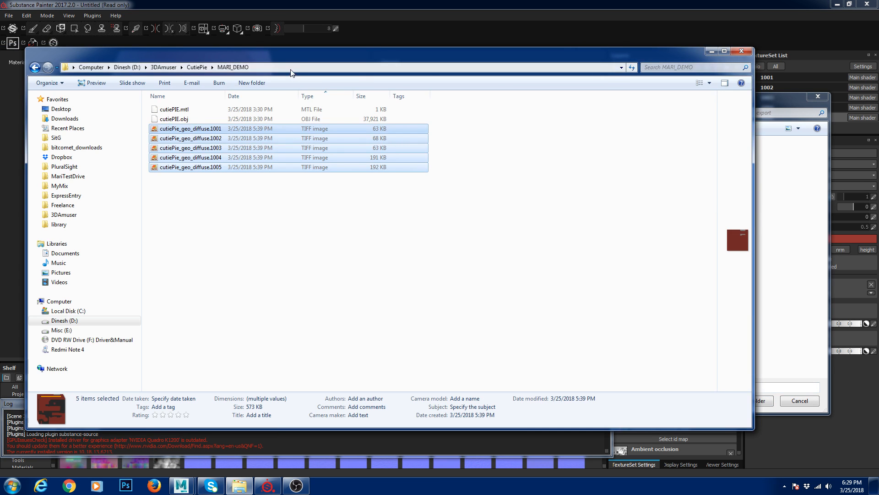
click(292, 69)
key(ctrl+c)
click(741, 51)
click(452, 112)
key(ctrl+v)
key(Return)
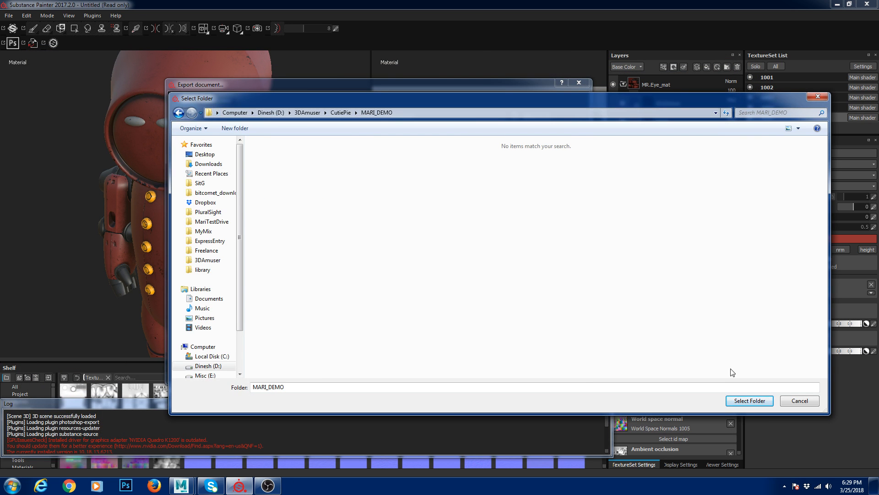
click(749, 400)
click(515, 371)
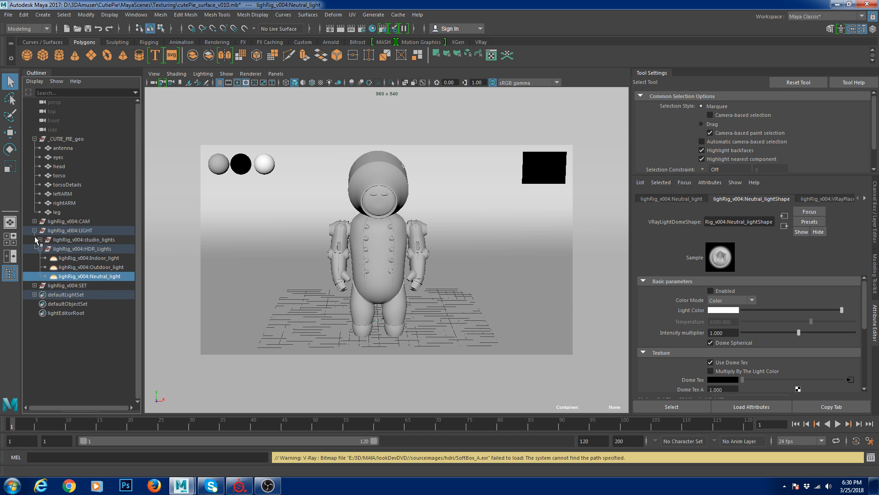
Step: In Maya's cutePie_surface_v010 scene, hide the lighRig_v004:LIGHT group
click(35, 231)
click(68, 231)
key(ctrl+h)
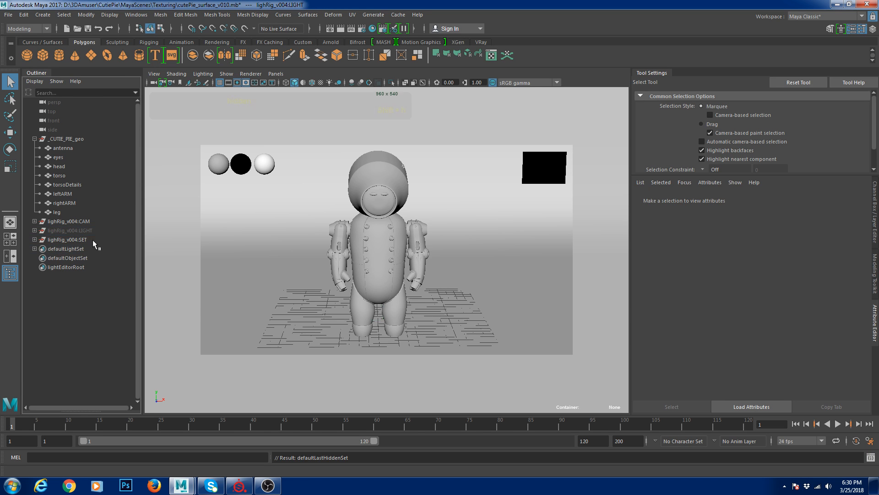
Step: Examine the contents of the lighRig_v004:SET group, including the background, reference spheres and color swatch
click(65, 240)
click(36, 240)
click(110, 257)
click(265, 167)
click(235, 164)
click(226, 162)
click(240, 164)
click(259, 168)
click(538, 176)
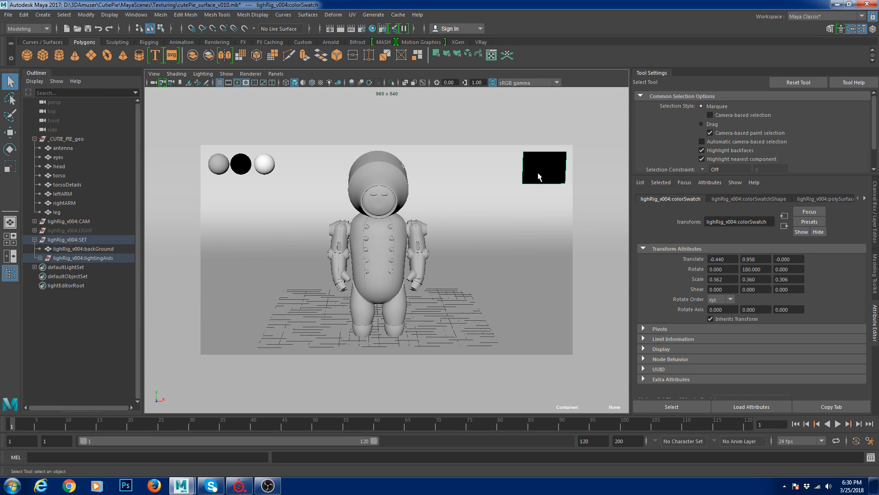
Step: Inspect the shotCam camera's shape and transform attributes inside the lighRig_v004:CAM group
click(34, 221)
click(94, 230)
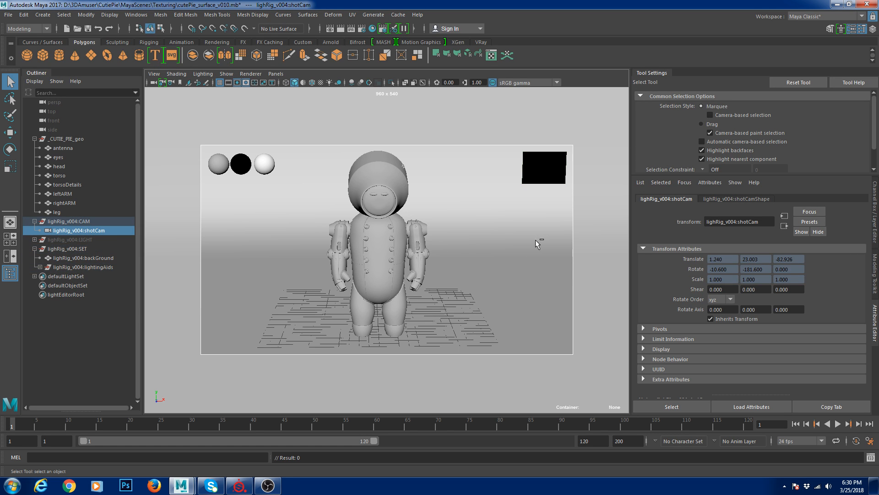
click(735, 199)
scroll(774, 316, down, 5)
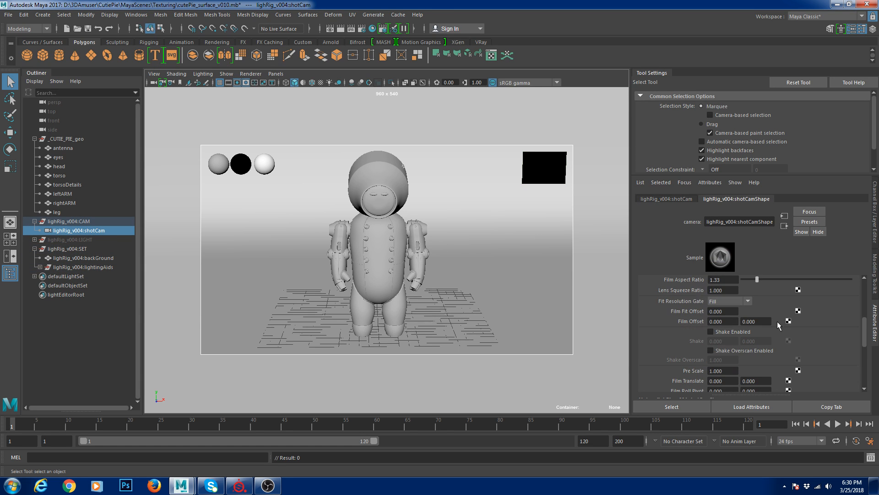
click(691, 202)
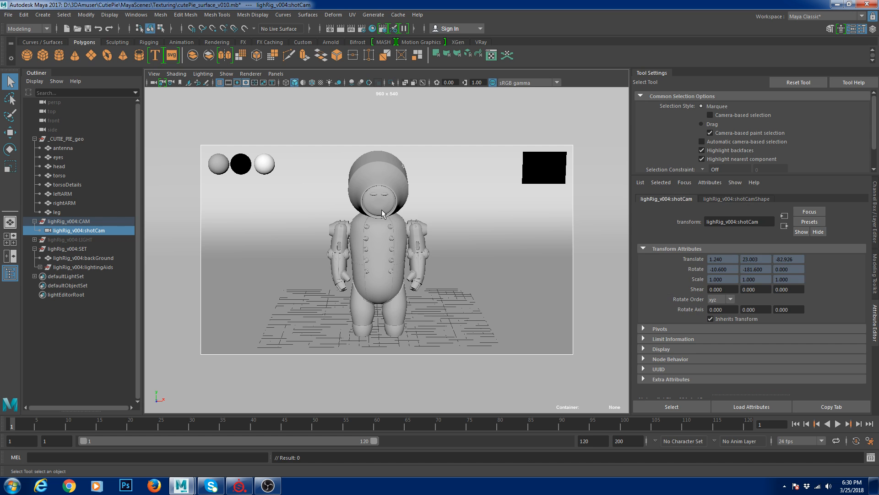
Step: Render the scene in V-Ray with the light rig hidden, and close the frame buffer
click(396, 221)
click(341, 28)
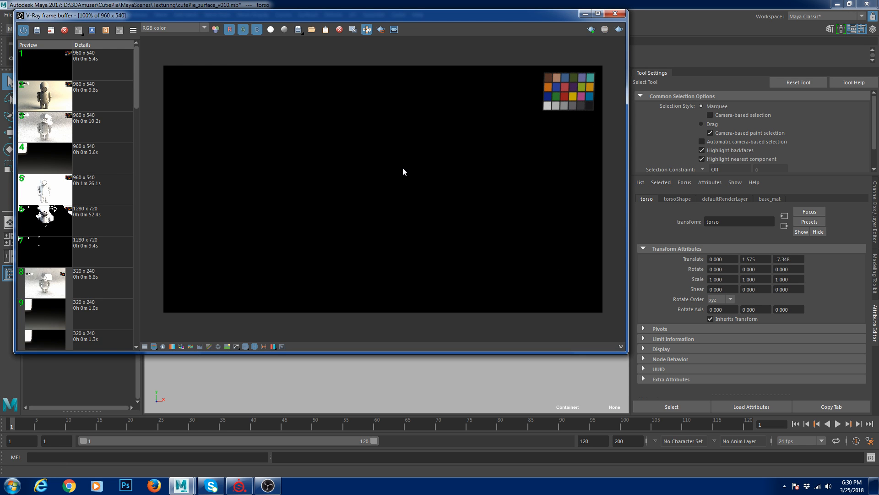
click(616, 13)
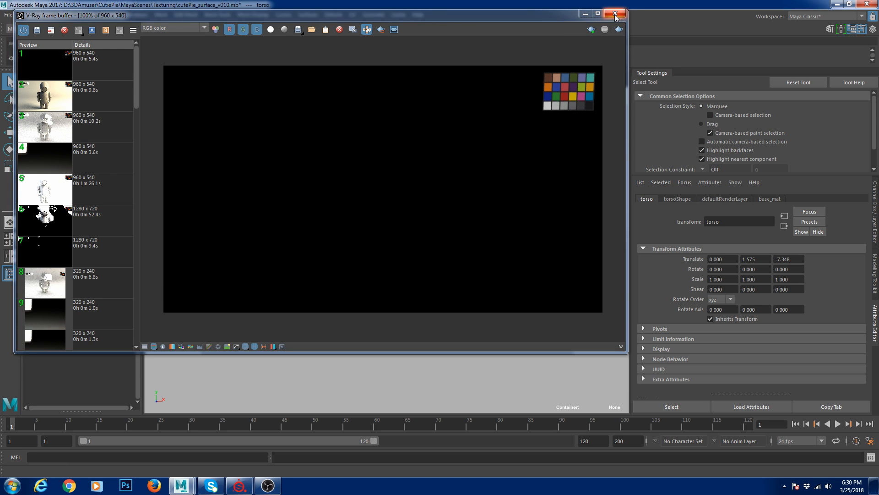
Step: Unhide the lighRig_v004:LIGHT group, render the character in V-Ray again and close the frame buffer
click(85, 239)
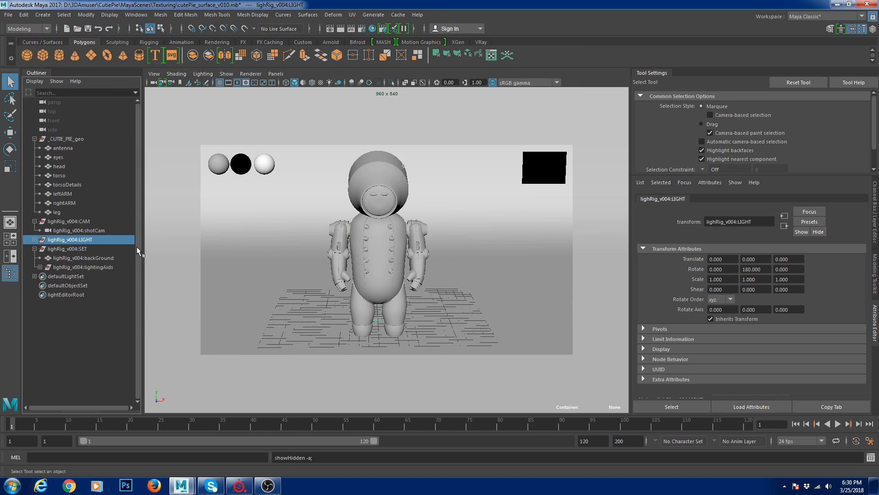
click(351, 29)
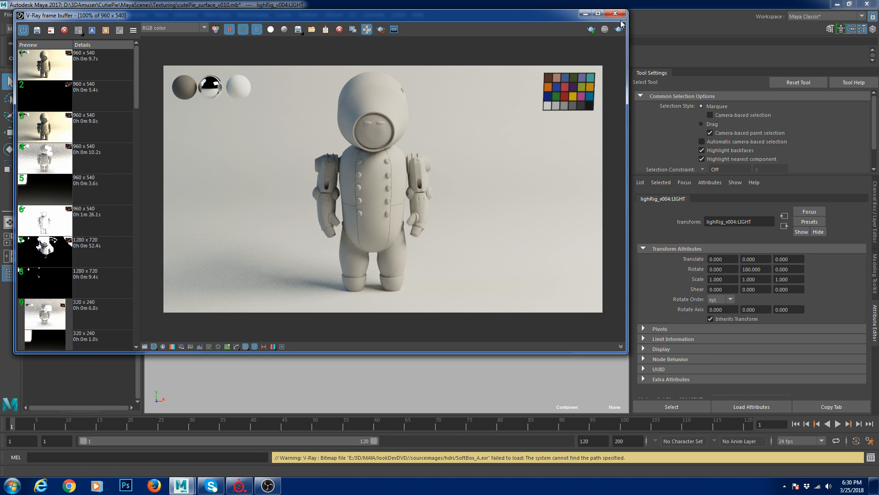
click(616, 14)
Step: Graph the head's base_mat V-Ray material and its shading group in the Hypershade
click(59, 166)
click(766, 199)
scroll(744, 352, down, 8)
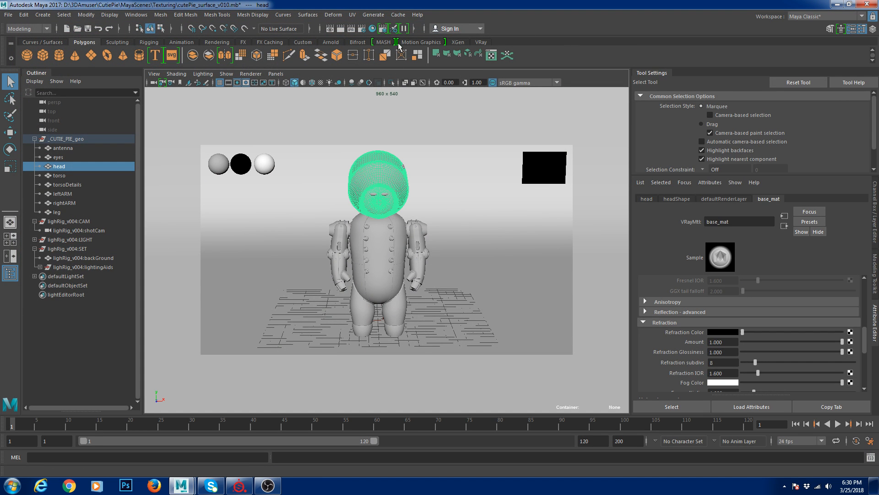
click(372, 28)
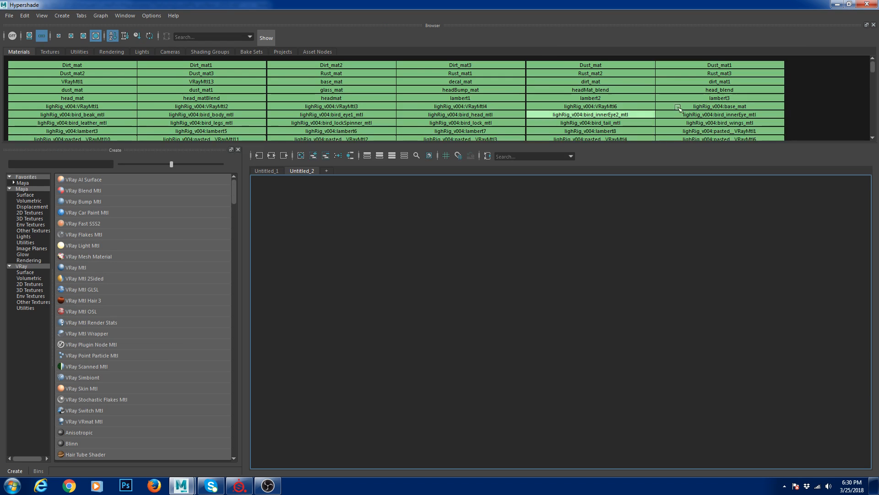
click(313, 155)
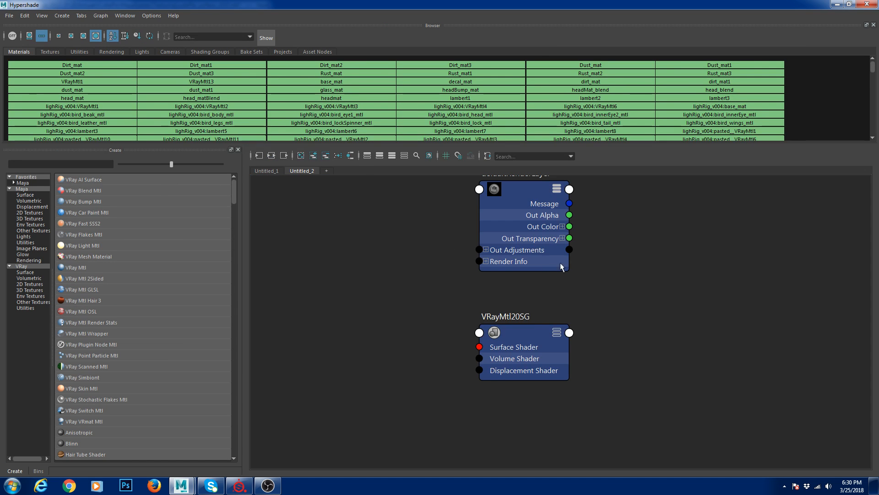
scroll(573, 258, down, 5)
click(350, 156)
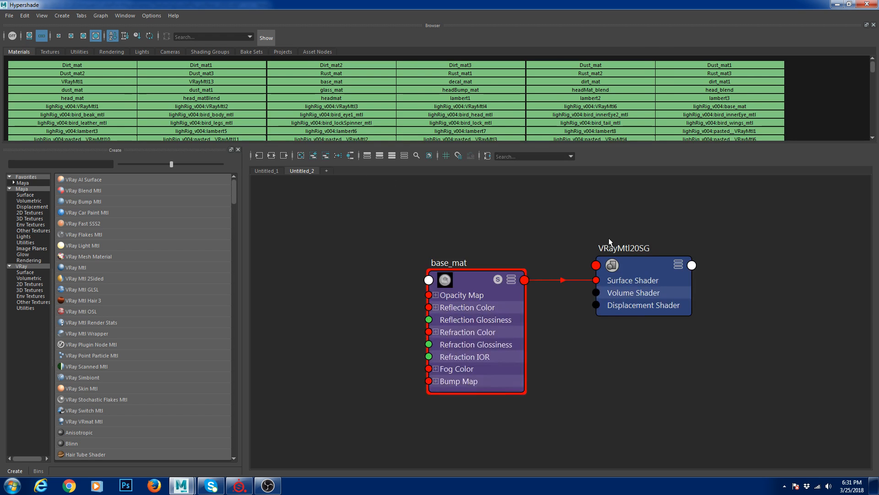
Step: Open Substance Painter's export folder and import the cutiePIE Diffuse, Glossiness and Reflection 1001 EXR files into Maya's Hypershade
click(239, 486)
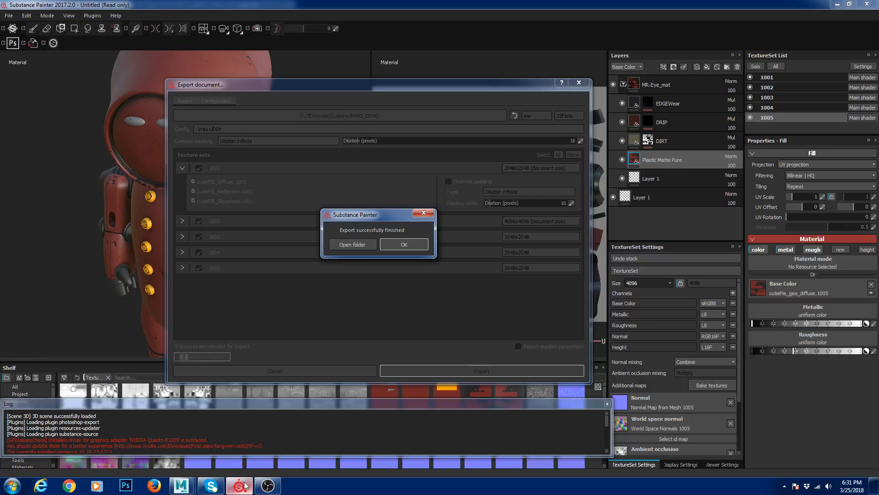
click(359, 245)
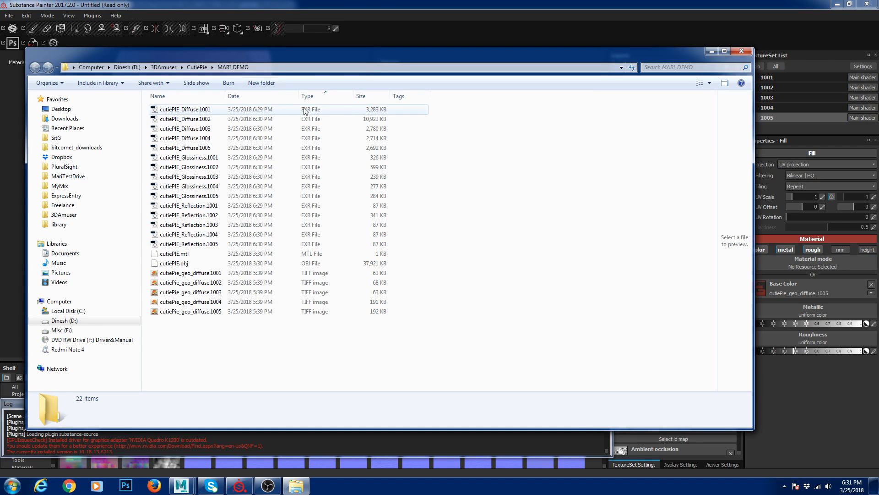
click(213, 111)
ctrl+click(215, 158)
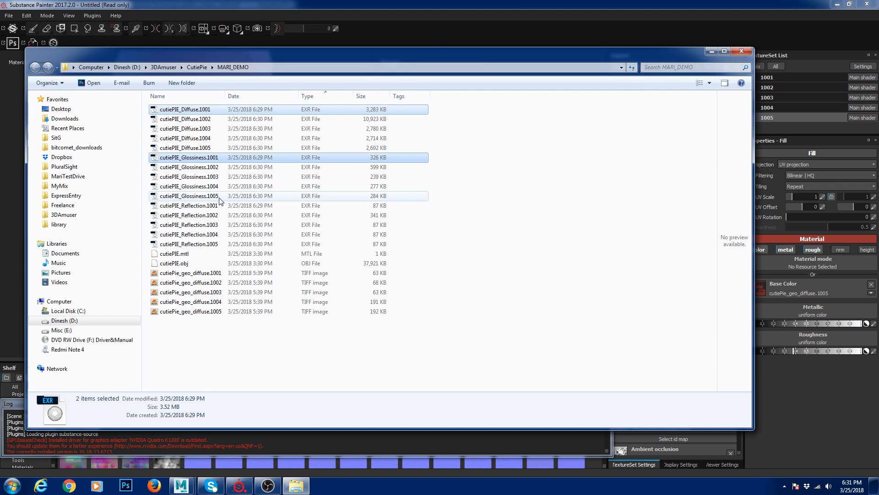
ctrl+click(215, 206)
drag(416, 58, 11, 63)
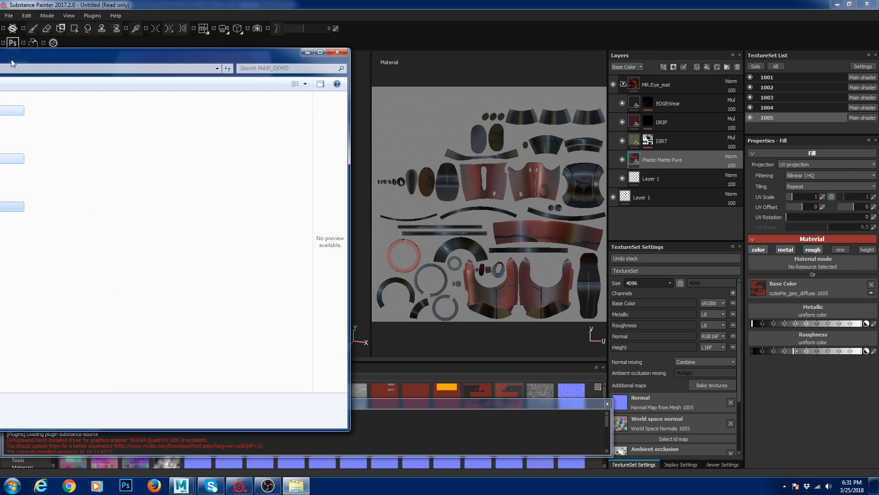
drag(13, 110, 370, 289)
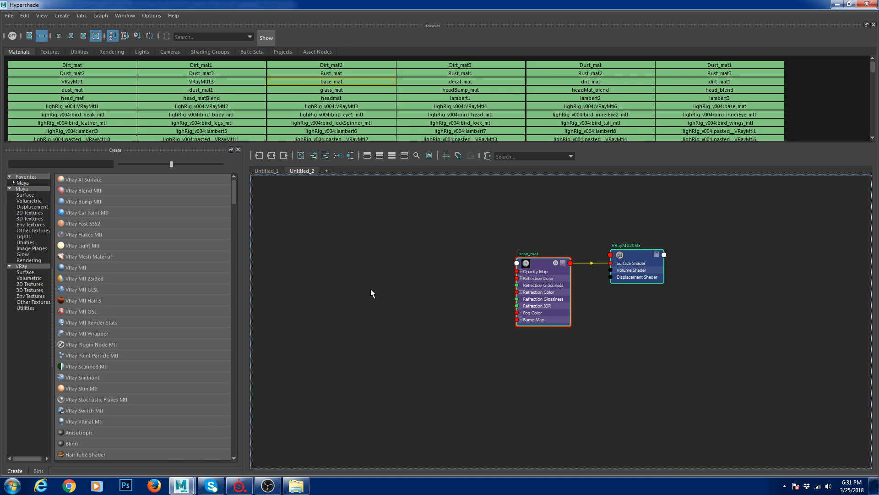
Step: Arrange the three imported texture nodes beside base_mat and shrink the Hypershade window to expose the node attributes
drag(331, 260, 402, 235)
drag(531, 304, 336, 304)
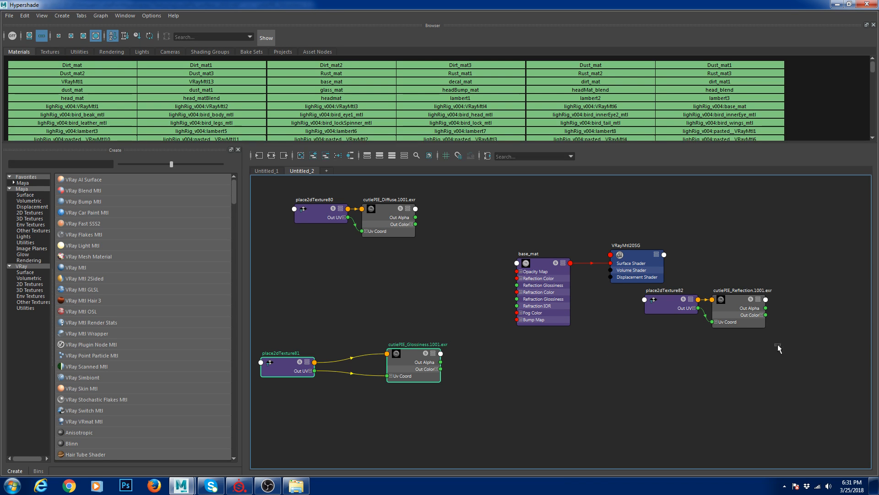
drag(777, 348, 344, 275)
drag(626, 2, 344, 34)
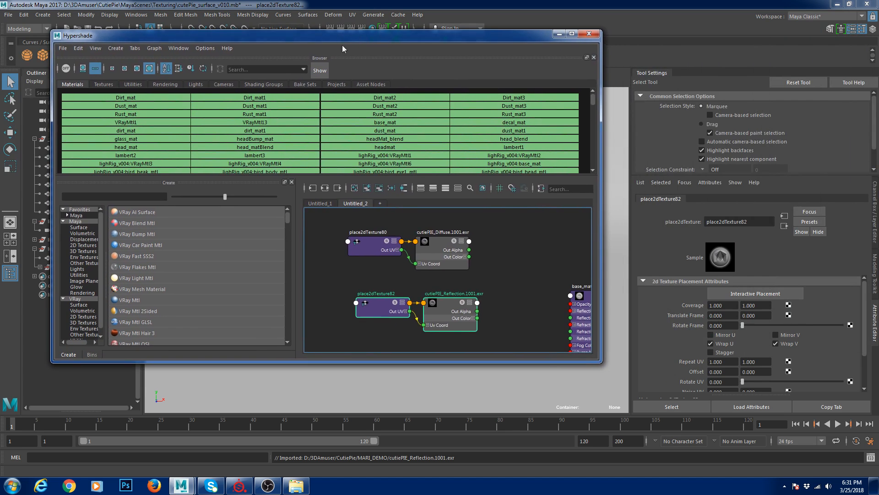
Step: Set the cutiePIE_Diffuse_1 file node's UV tiling mode to UDIM (Mari) and its preview quality to Disable Preview
scroll(532, 234, down, 4)
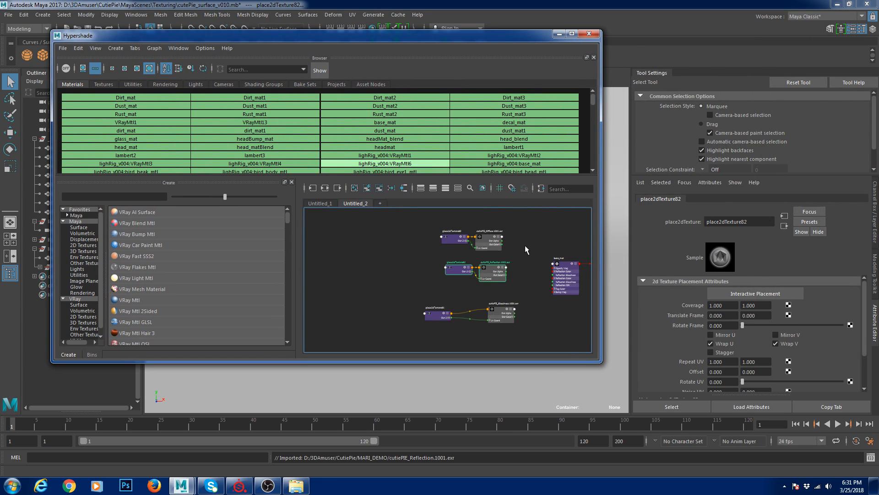
scroll(525, 246, down, 2)
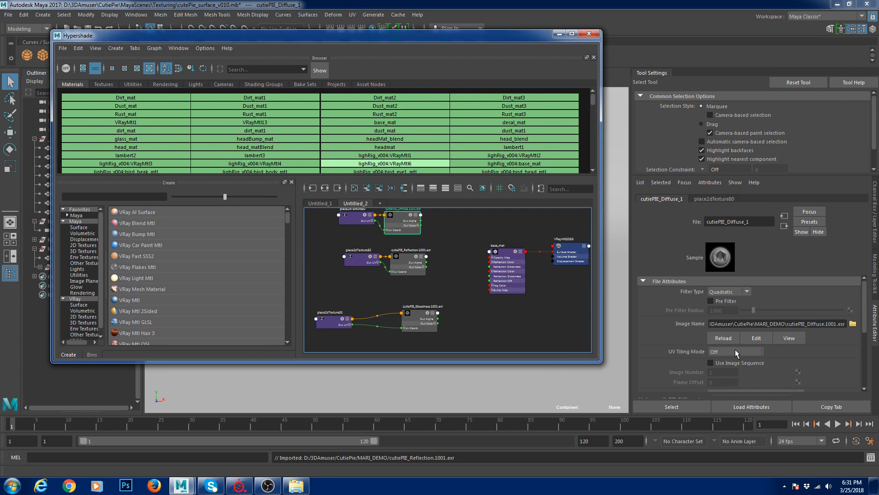
click(736, 350)
click(736, 387)
click(735, 364)
click(740, 374)
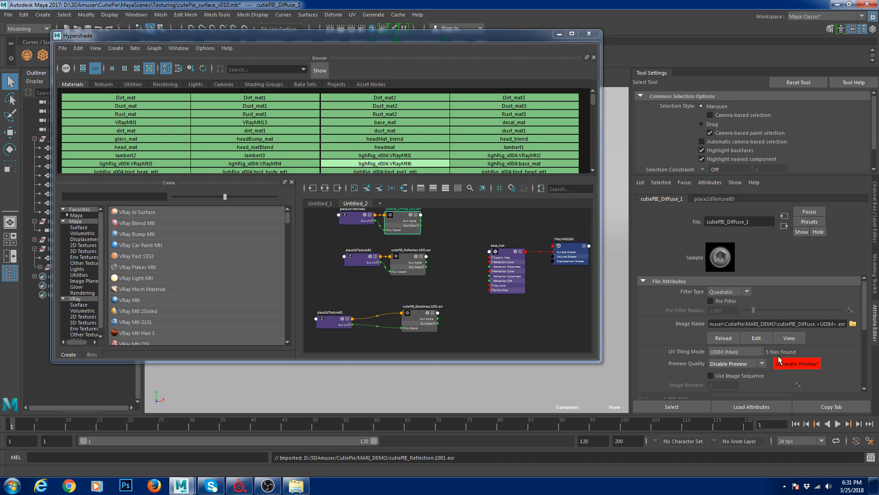
Step: Set the cutiePIE_Reflection_1 file node's UV tiling mode to UDIM (Mari) and disable its preview
click(405, 265)
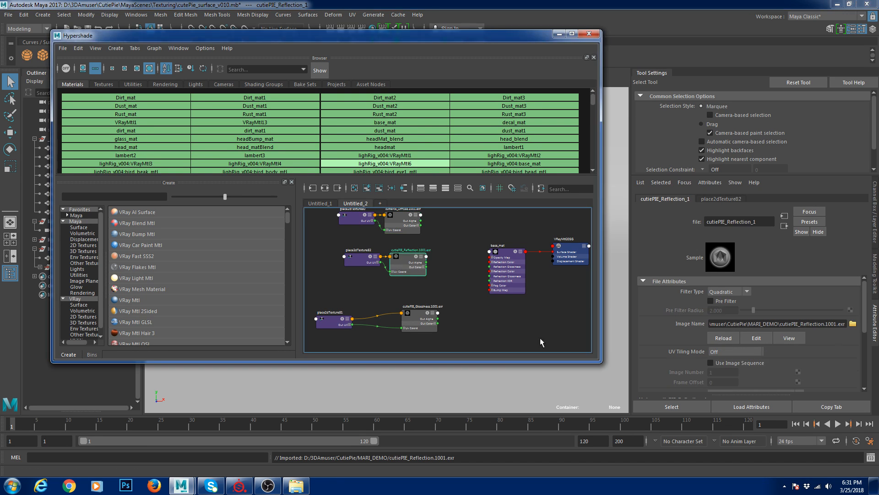
click(733, 351)
click(733, 388)
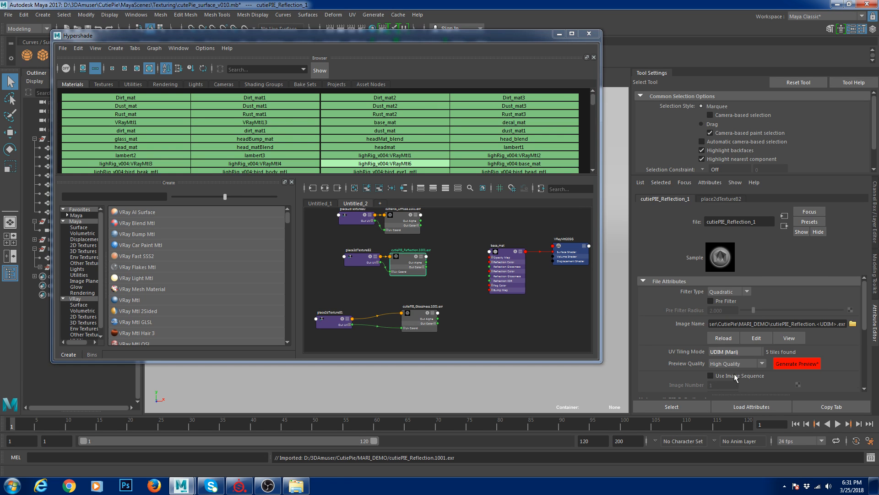
click(734, 364)
click(732, 373)
Step: Set the cutiePIE_Glossiness_1 file node's UV tiling mode to UDIM (Mari) and disable its preview
click(417, 324)
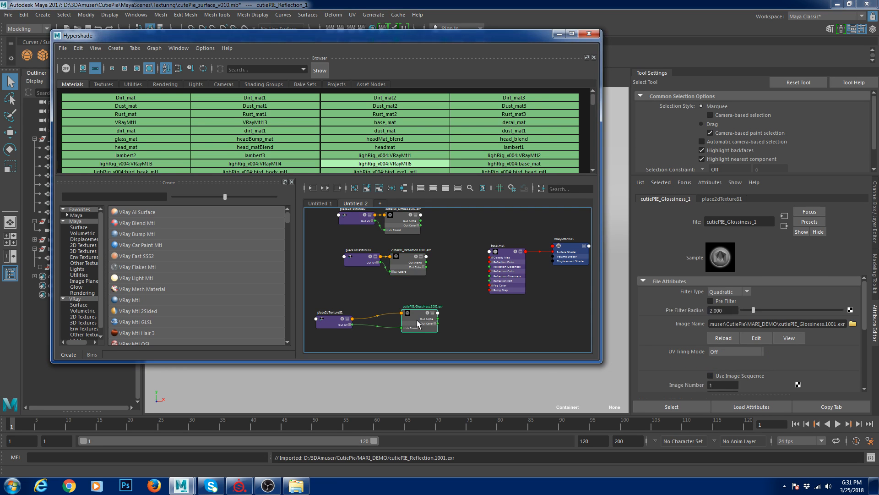
click(735, 351)
click(733, 389)
click(734, 363)
click(735, 373)
Step: Connect the diffuse texture to base_mat's Diffuse Color and the reflection texture to its Reflection Color
click(517, 278)
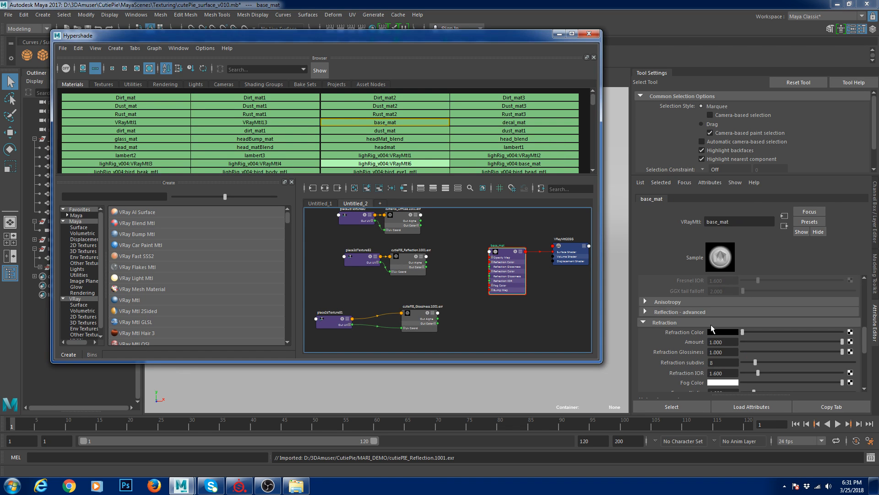
scroll(796, 342, up, 5)
middle_drag(401, 229, 686, 301)
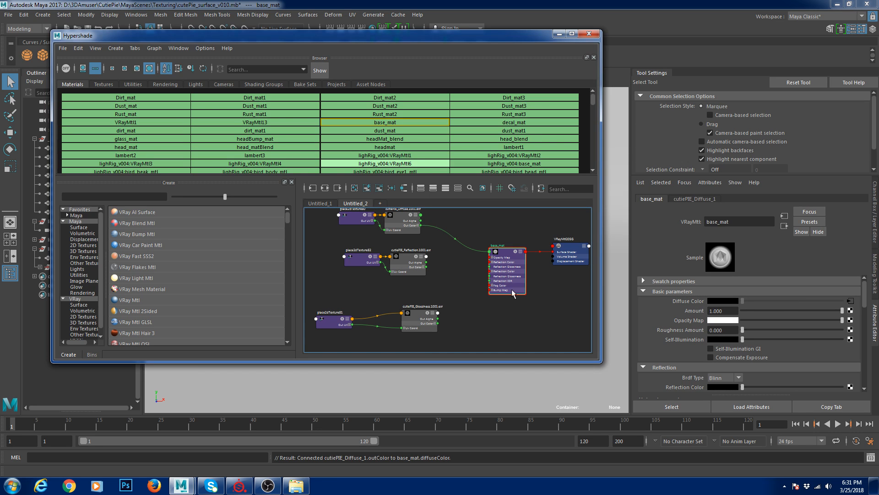
middle_drag(417, 259, 682, 388)
Step: Set base_mat's reflection BRDF type to GGX
scroll(683, 387, down, 3)
click(725, 322)
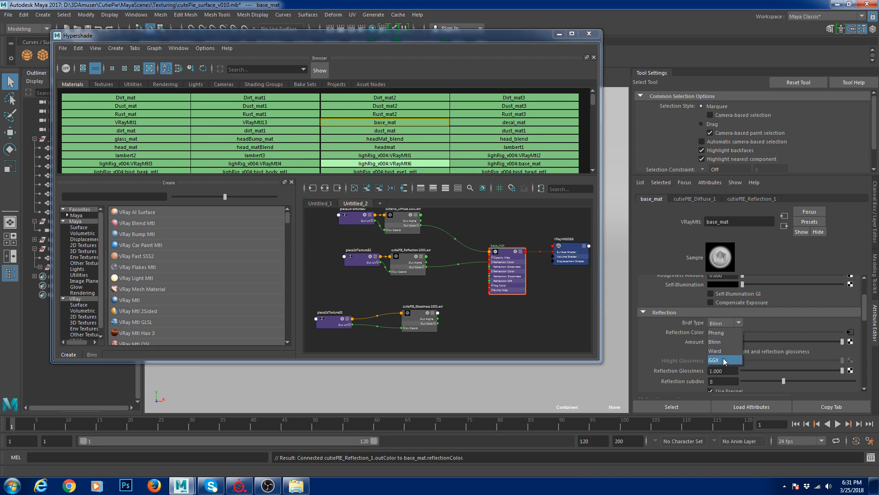
click(725, 361)
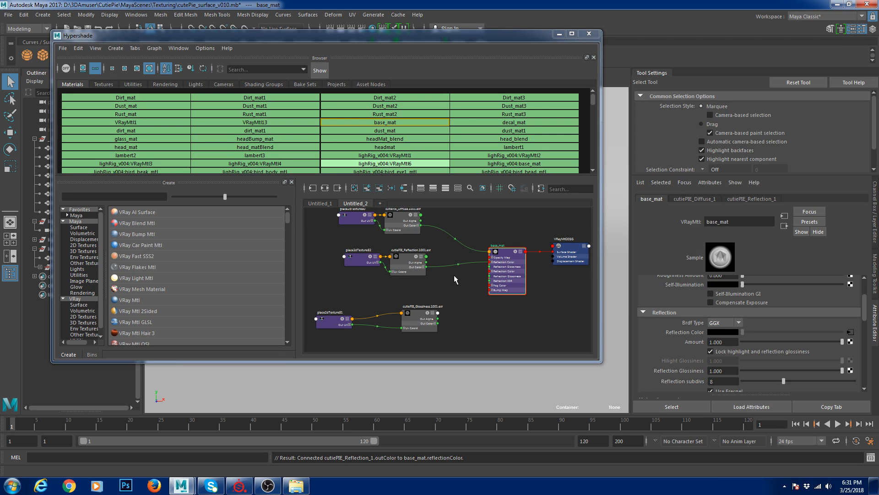
scroll(789, 329, down, 3)
scroll(756, 337, down, 6)
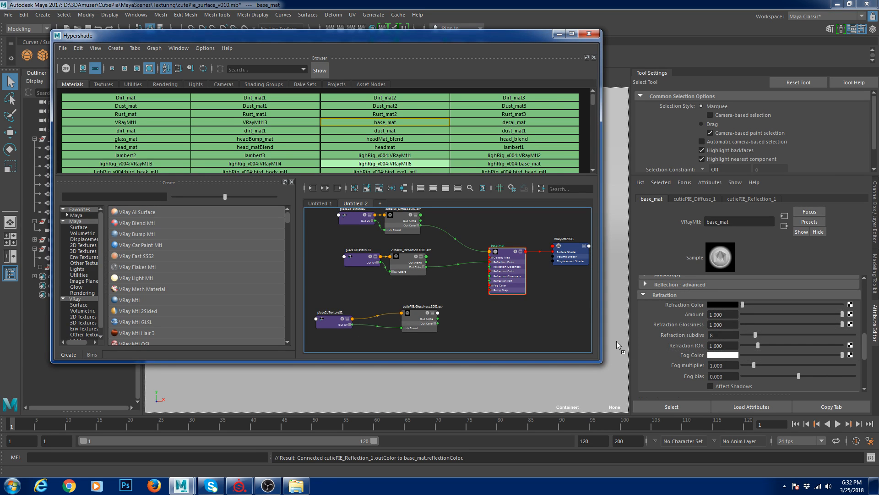
scroll(740, 316, up, 2)
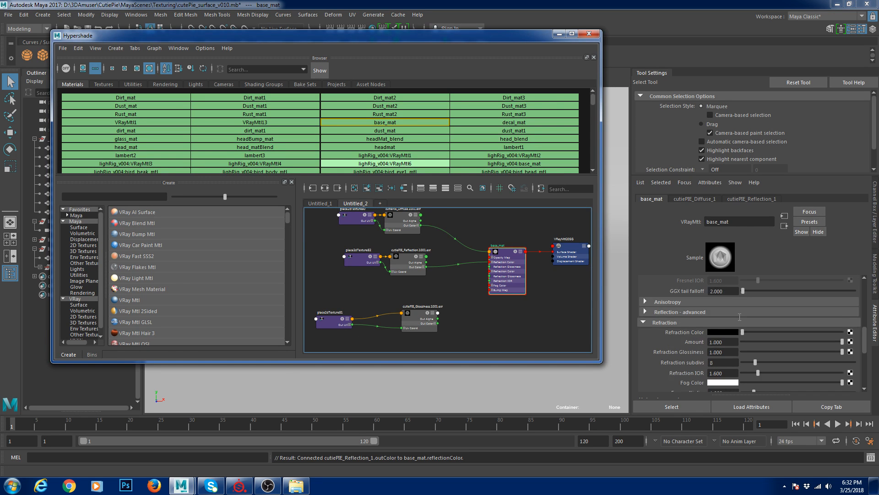
Step: Connect the cutiePIE_Glossiness_1 texture to base_mat's Reflection Glossiness and render the character
scroll(740, 317, up, 3)
middle_drag(740, 317, 672, 315)
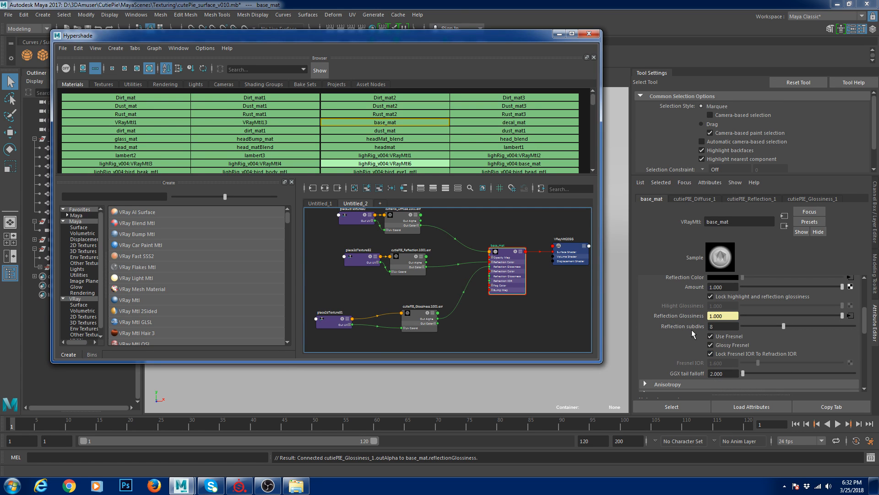
drag(522, 271, 521, 274)
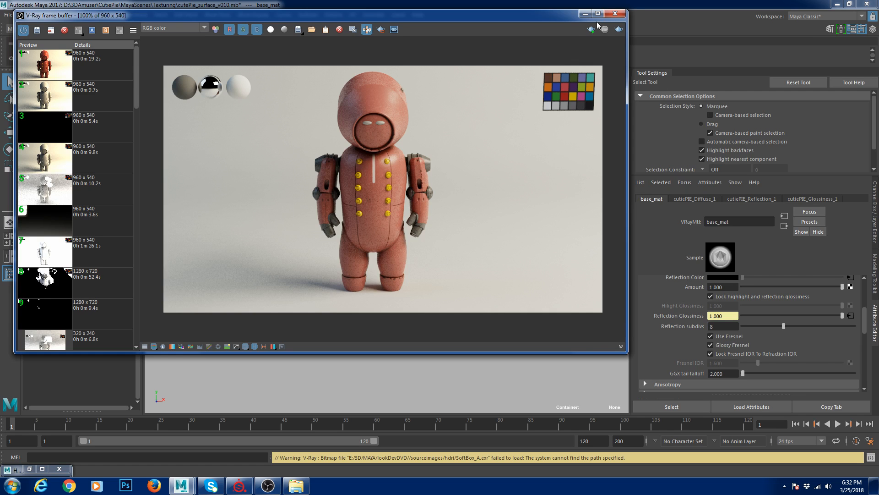
Step: Move the frame buffer aside, select the head mesh and open the file node mapped to base_mat's Diffuse Color
drag(566, 15, 510, 83)
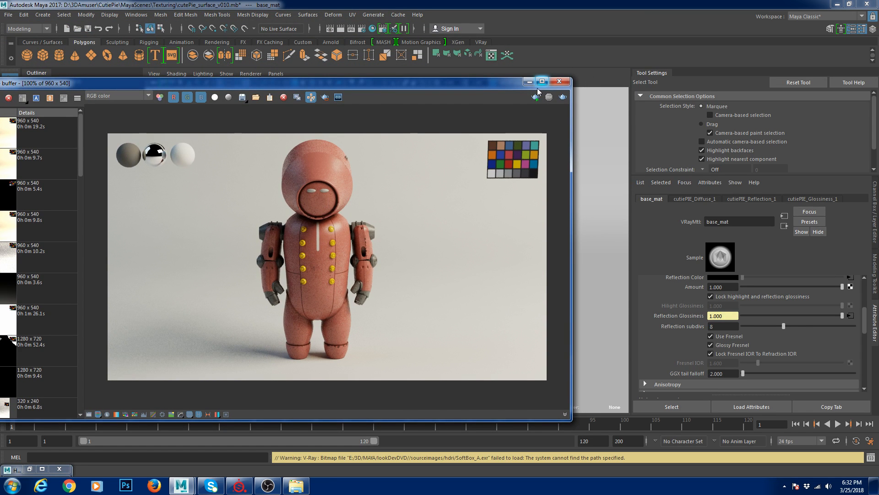
drag(537, 87, 309, 285)
click(380, 179)
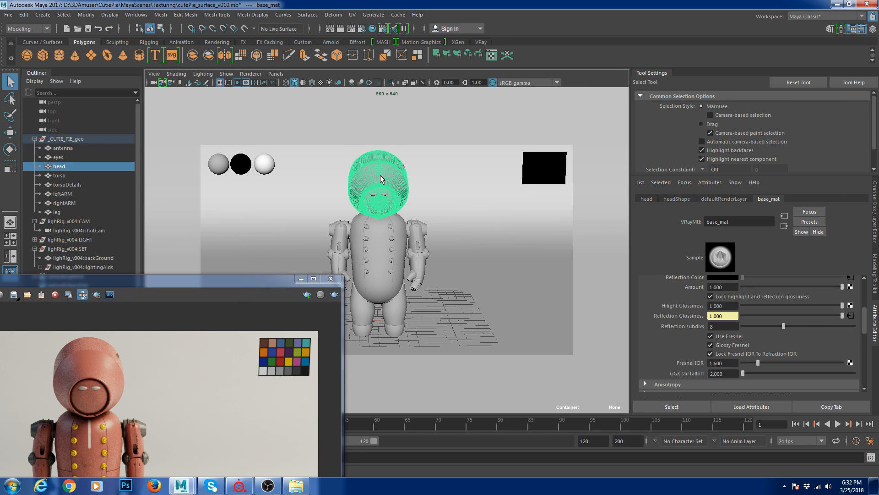
scroll(817, 317, up, 1)
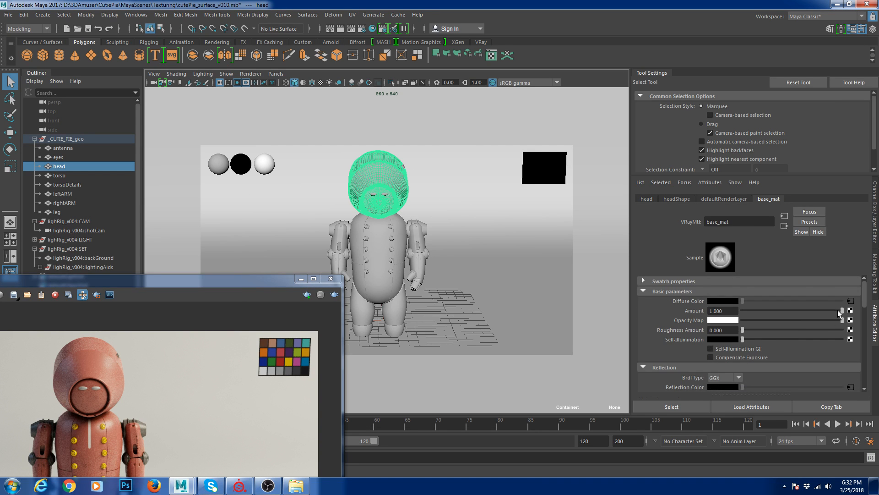
click(851, 301)
Step: Add V-Ray's texture input gamma attribute to the cutiePIE_Diffuse_1 file node, with the Gamma color space at 2.20
click(712, 183)
mouse_move(738, 217)
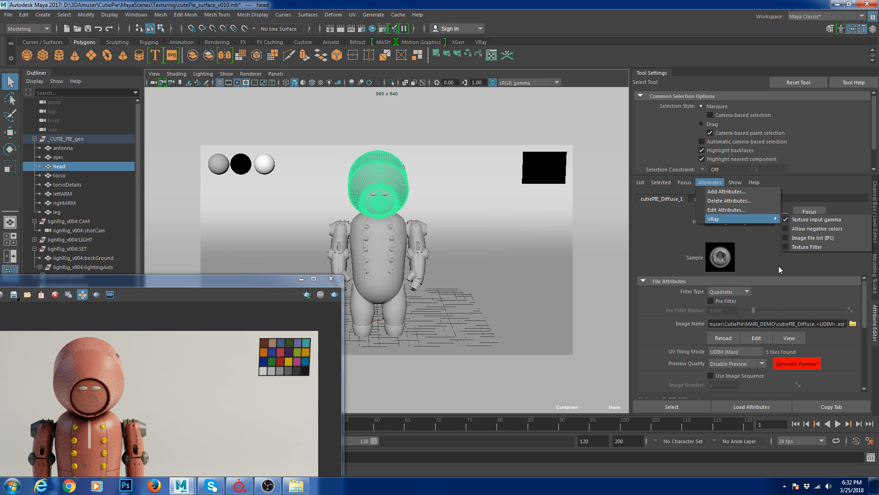
click(779, 297)
scroll(768, 350, down, 5)
click(691, 383)
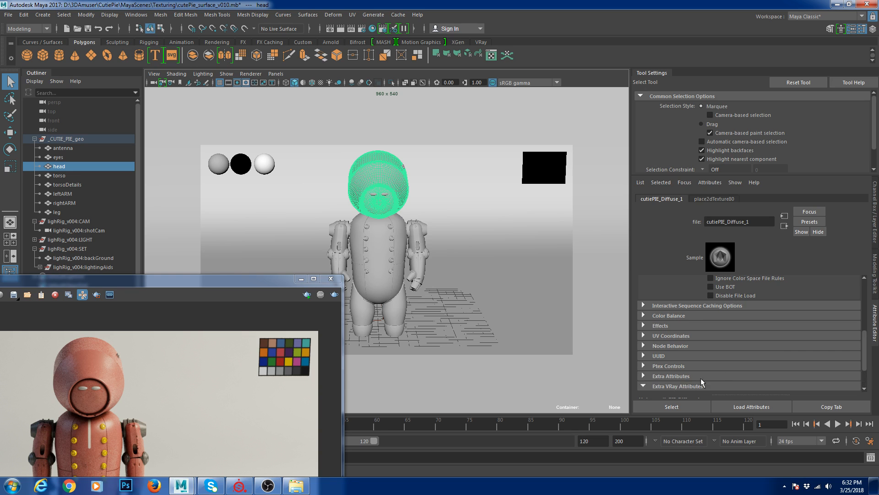
scroll(714, 382, down, 2)
click(724, 385)
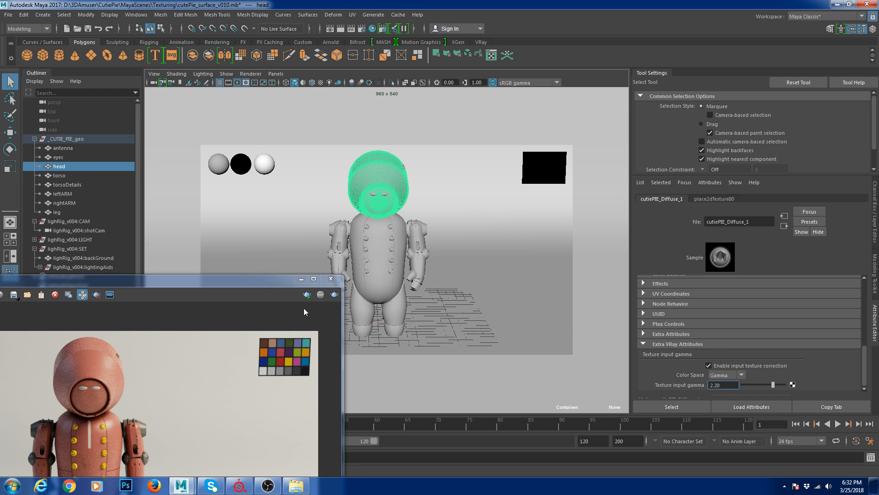
Step: Open the Hypershade and add a gammaCorrect node to the base_mat graph
drag(254, 286, 448, 176)
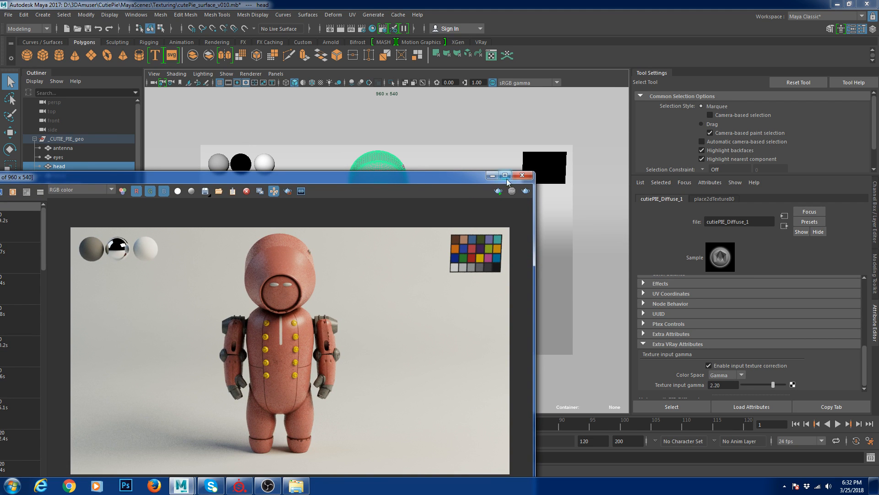
click(372, 29)
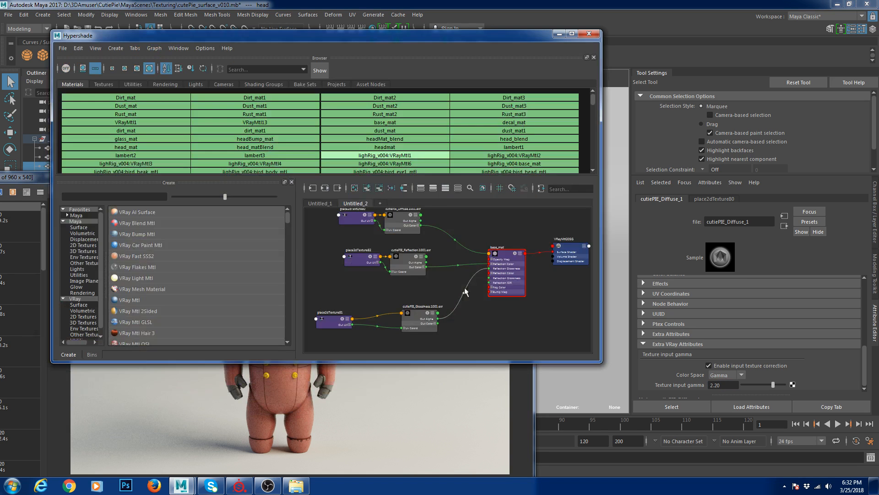
key(Tab)
text(grad)
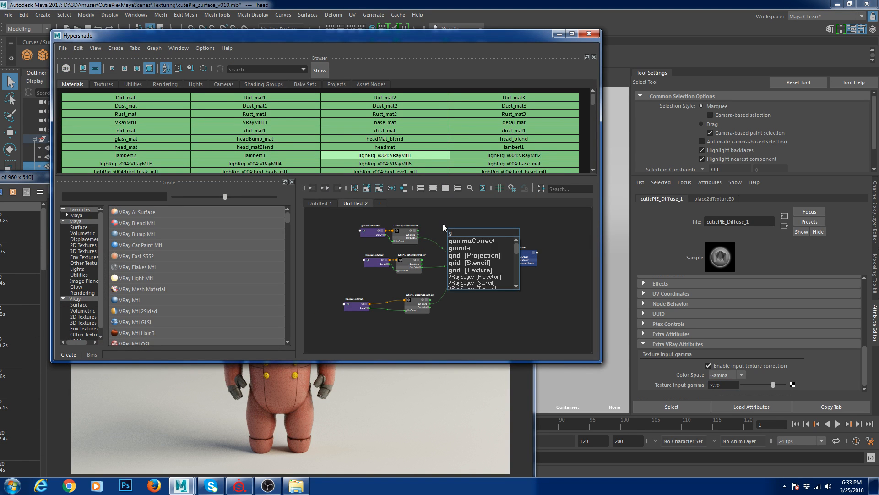
key(BackSpace)
key(BackSpace)
key(BackSpace)
key(BackSpace)
text(gammaCorrect)
key(Return)
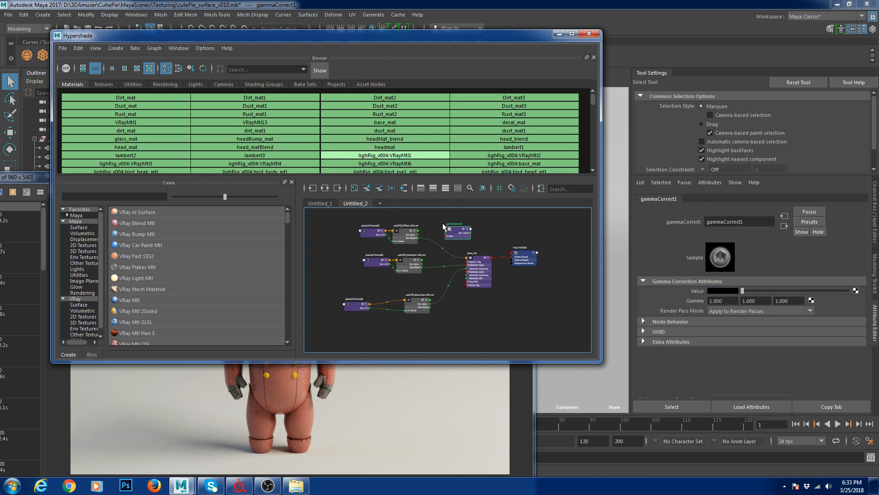
Step: Set all three gamma values of the gammaCorrect node to 0.45
click(708, 301)
text(0.45)
key(Return)
key(ctrl+c)
key(Tab)
key(ctrl+v)
key(Tab)
key(ctrl+v)
Step: Select the cutiePIE_Diffuse_1 node, review its available V-Ray attributes and leave the Hypershade
click(518, 233)
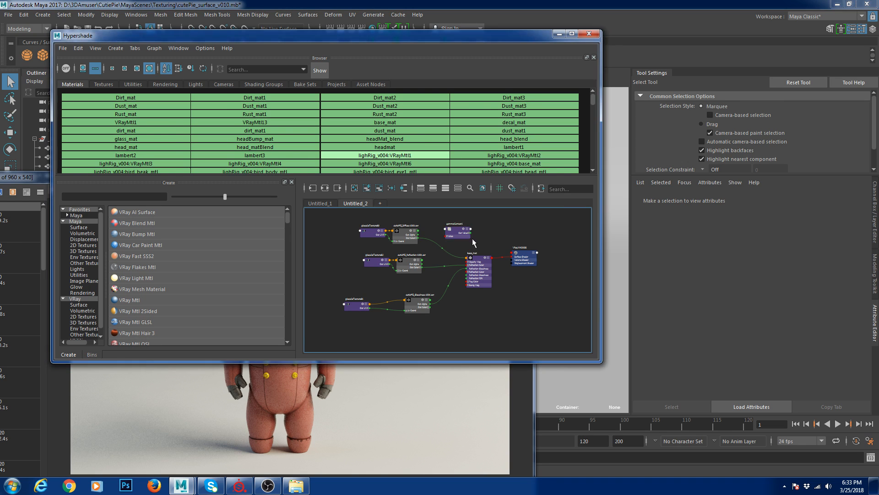
scroll(470, 234, up, 4)
click(341, 229)
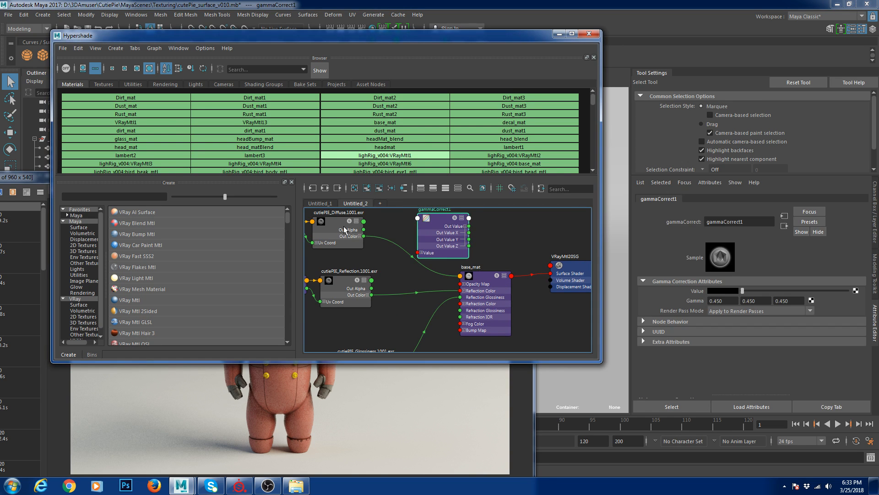
click(709, 183)
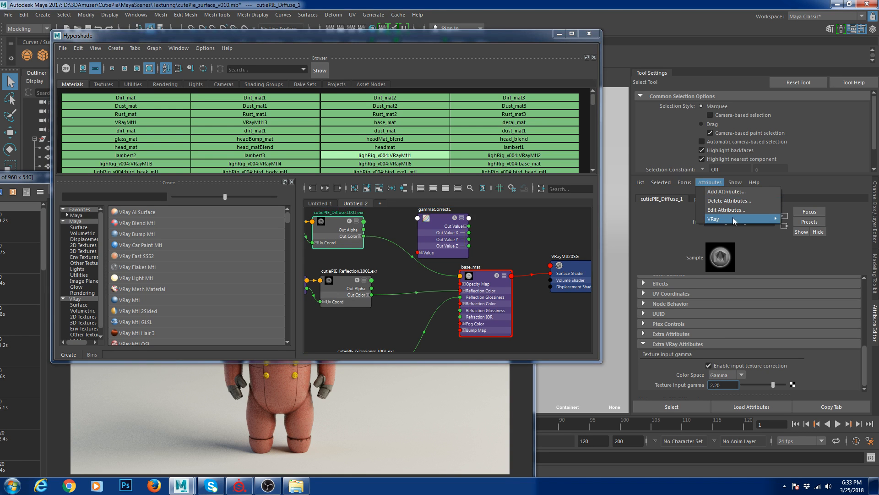
mouse_move(752, 218)
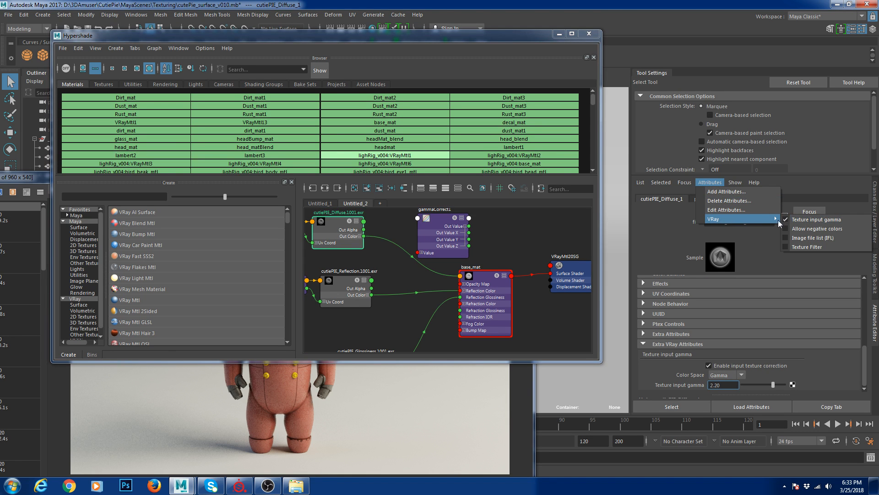
click(589, 34)
Step: Maximize the V-Ray frame buffer, render the character again and inspect the result up close
double_click(450, 177)
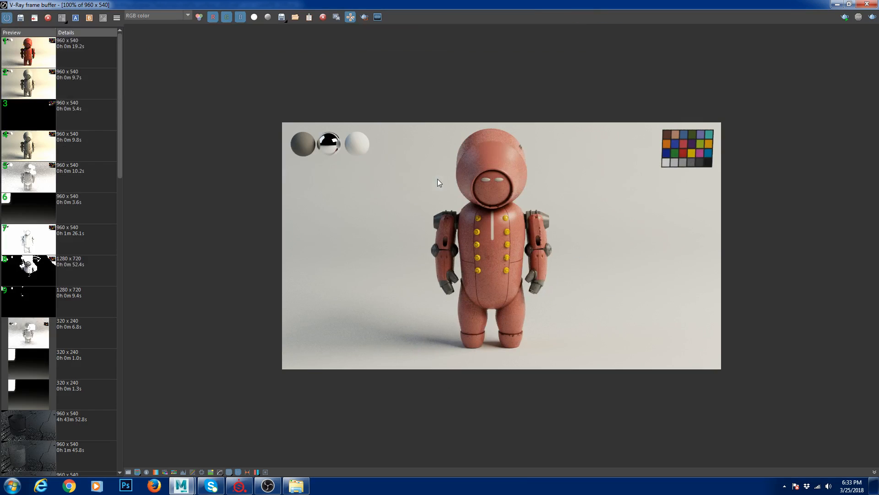
click(873, 16)
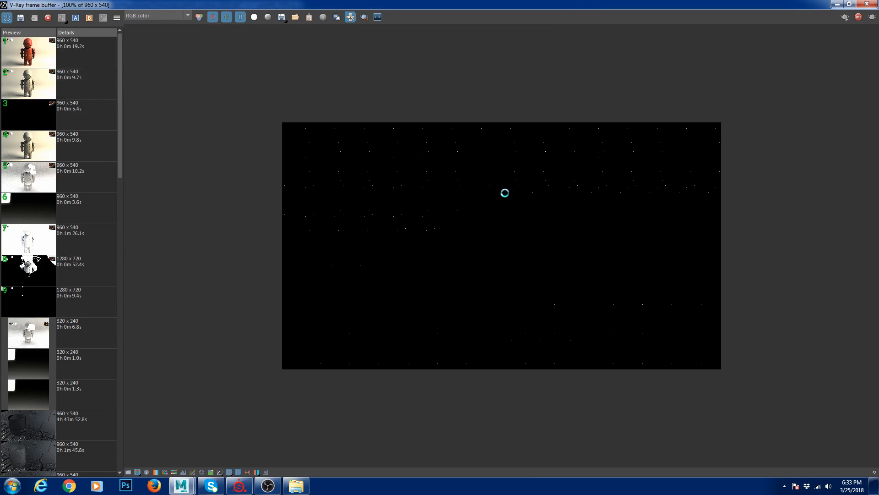
click(505, 176)
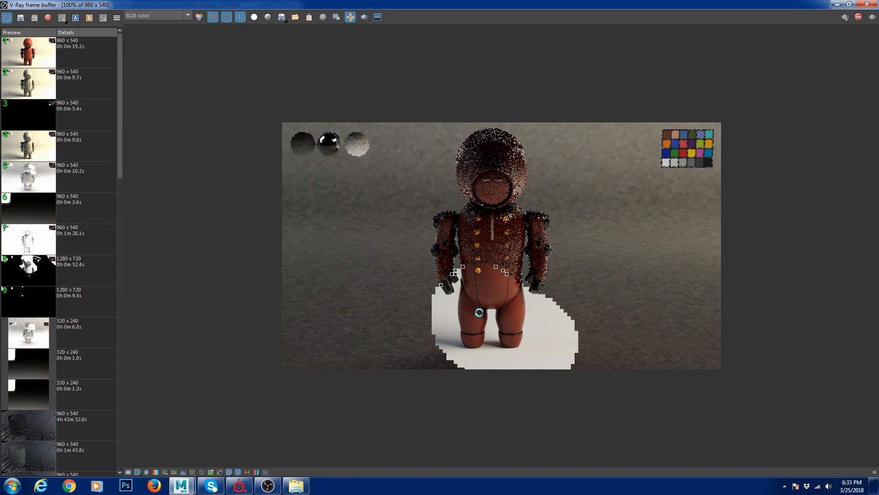
scroll(529, 281, up, 1)
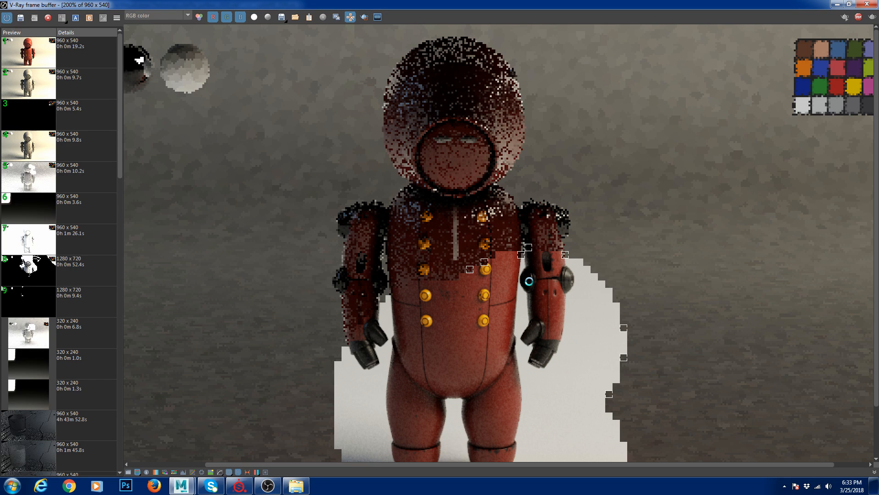
scroll(529, 281, down, 1)
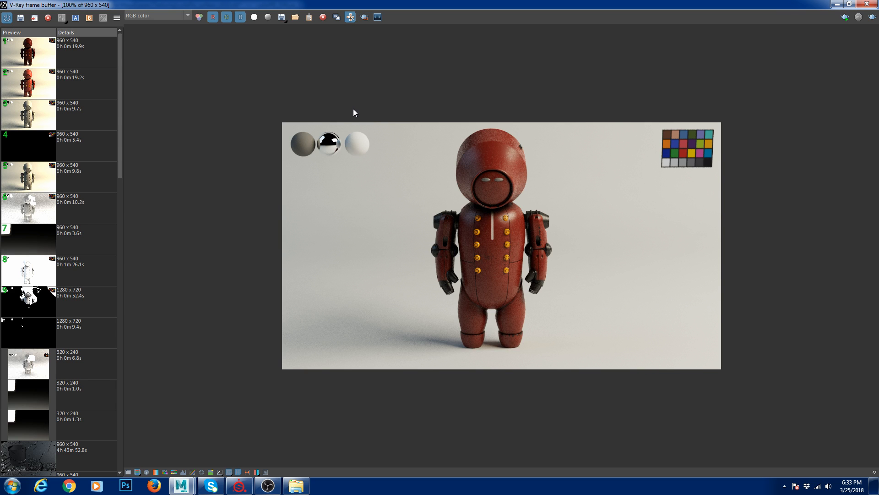
Step: Minimize the frame buffer and collapse the lighRig_v004:CAM group in the Outliner
click(836, 6)
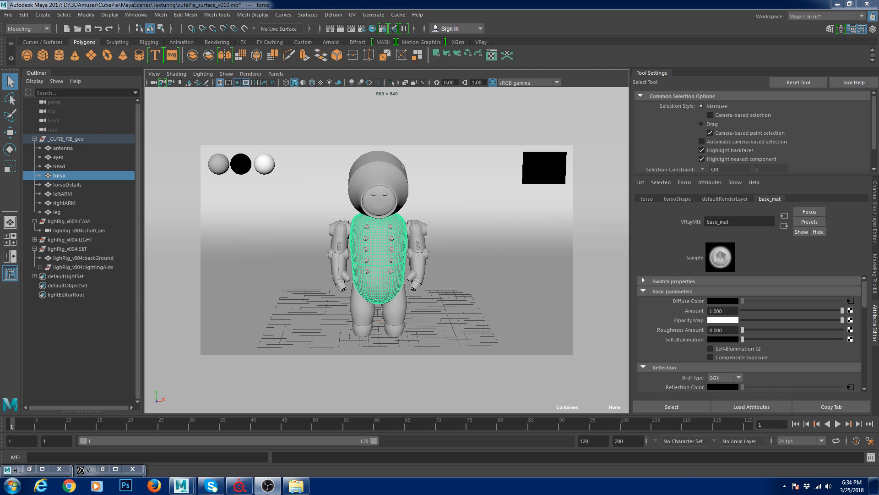
click(34, 221)
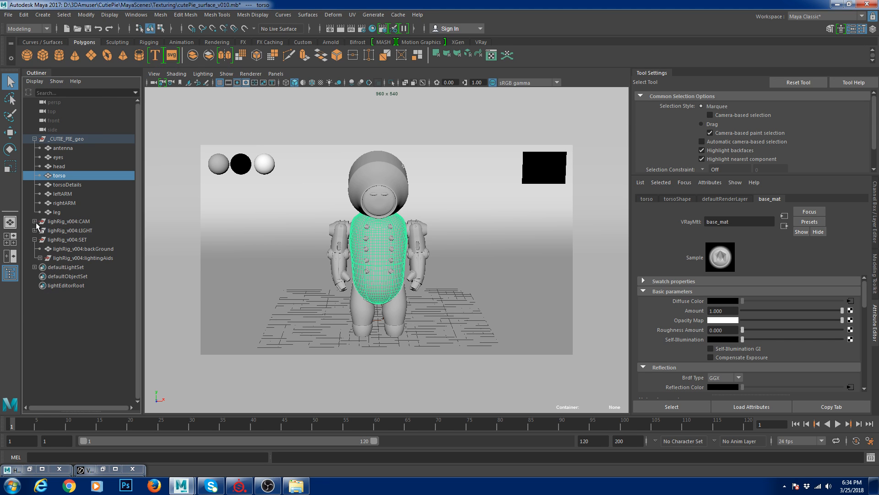